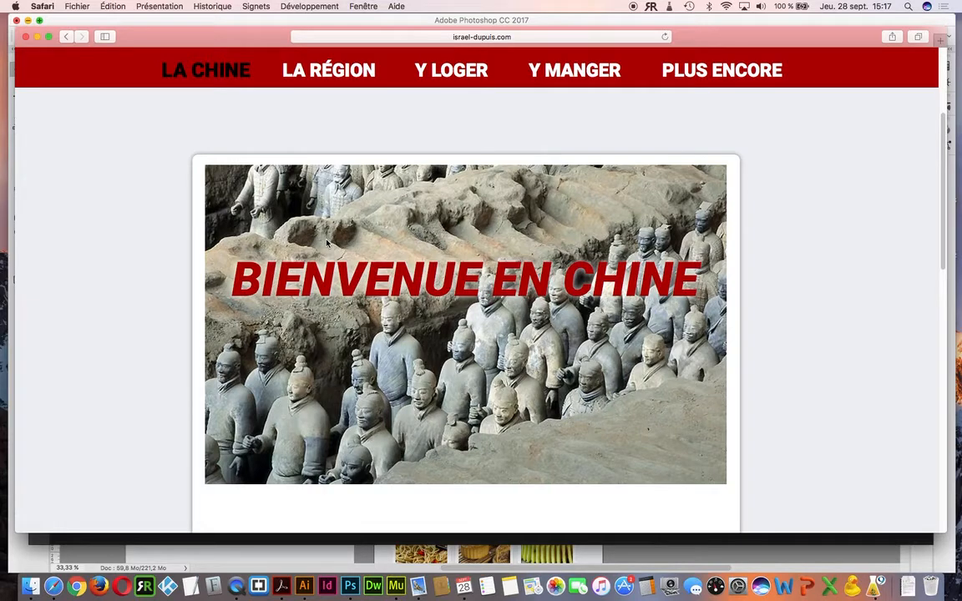
Step: Switch to Photoshop and look over the desktop, tablet and phone artboards of the wireframe and the layer list of Bureau_Nouriture
{"action": "left_click", "coordinate": [350, 587]}
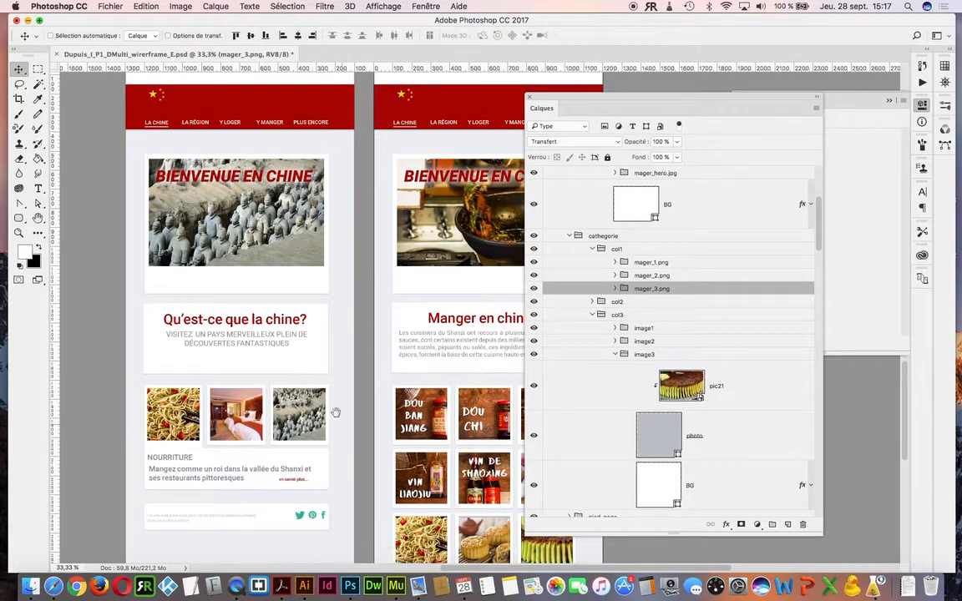
{"action": "scroll", "coordinate": [321, 421], "scroll_direction": "up", "scroll_amount": 1}
{"action": "scroll", "coordinate": [326, 401], "scroll_direction": "down", "scroll_amount": 1}
{"action": "scroll", "coordinate": [338, 388], "scroll_direction": "up", "scroll_amount": 3}
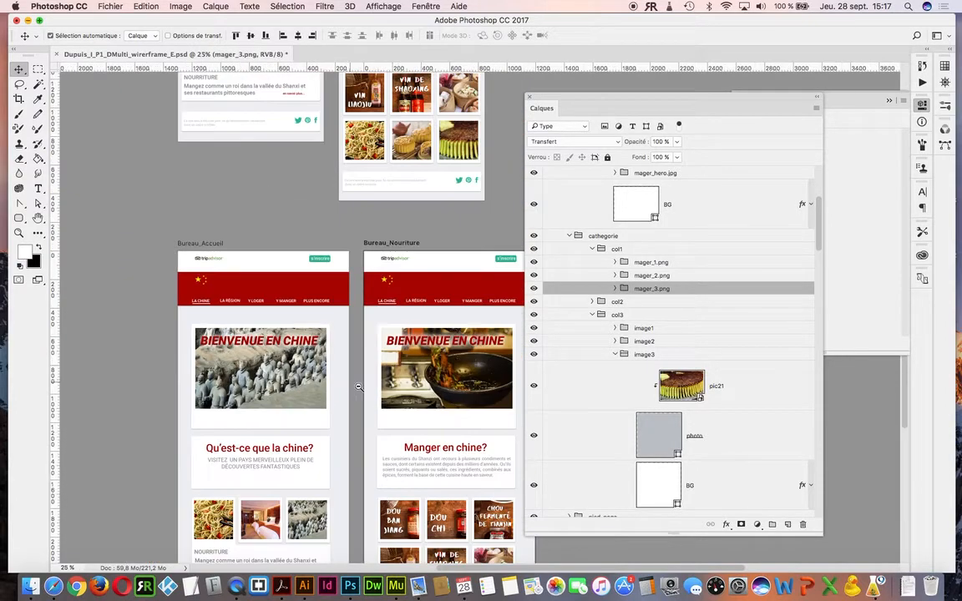
{"action": "scroll", "coordinate": [355, 380], "scroll_direction": "down", "scroll_amount": 1}
{"action": "scroll", "coordinate": [355, 392], "scroll_direction": "up", "scroll_amount": 10}
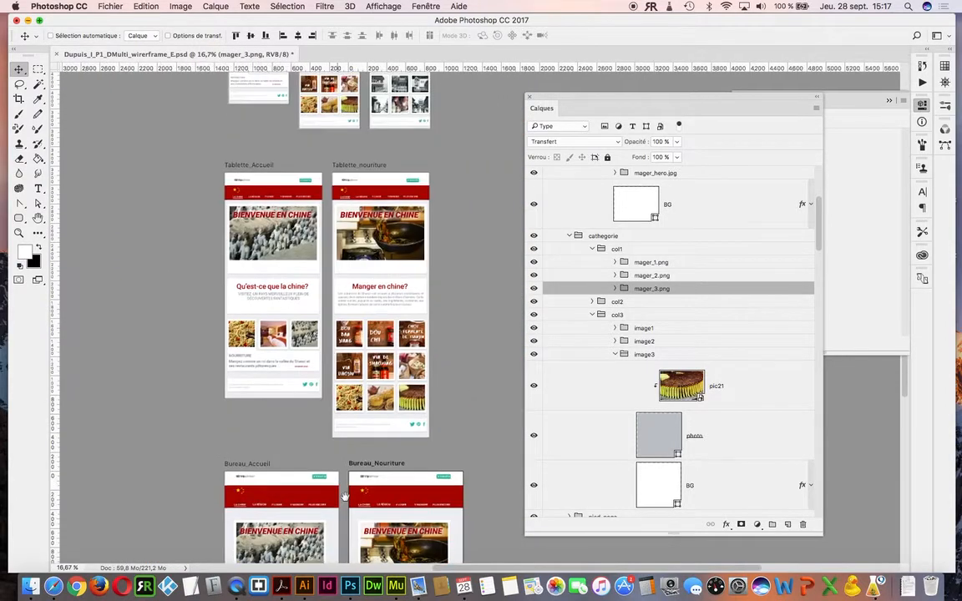
{"action": "scroll", "coordinate": [367, 317], "scroll_direction": "up", "scroll_amount": 4}
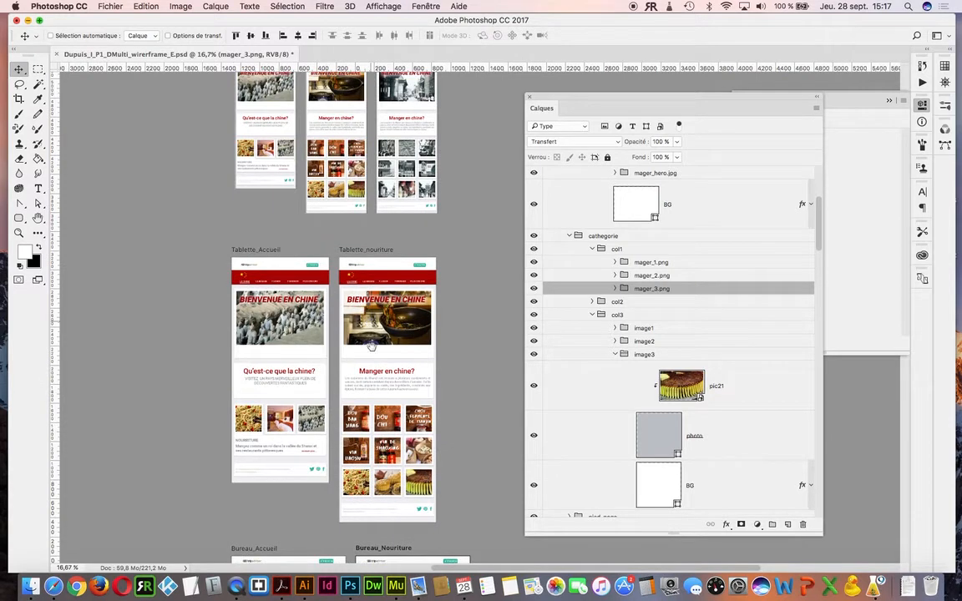
{"action": "scroll", "coordinate": [334, 305], "scroll_direction": "up", "scroll_amount": 3}
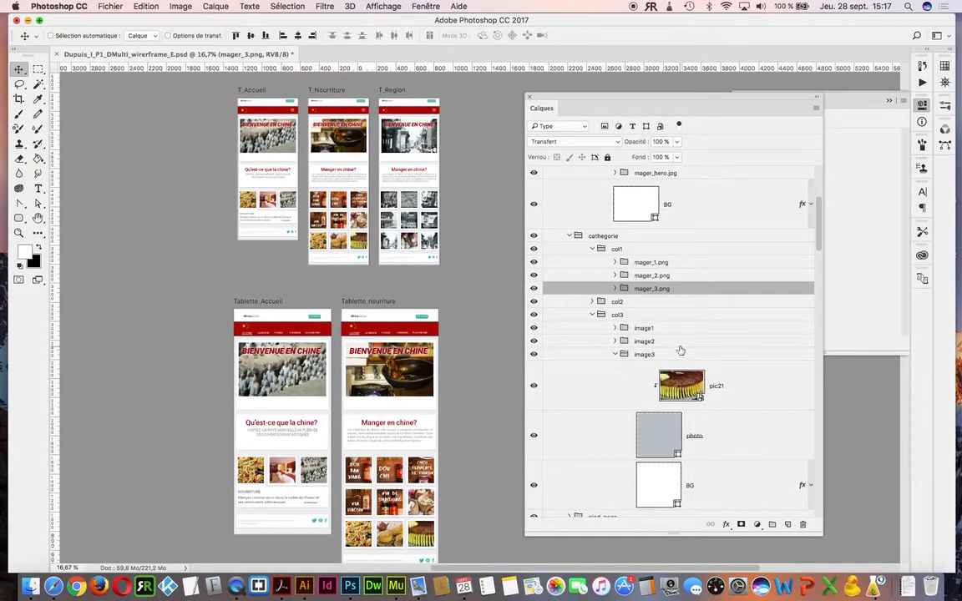
{"action": "scroll", "coordinate": [679, 350], "scroll_direction": "up", "scroll_amount": 5}
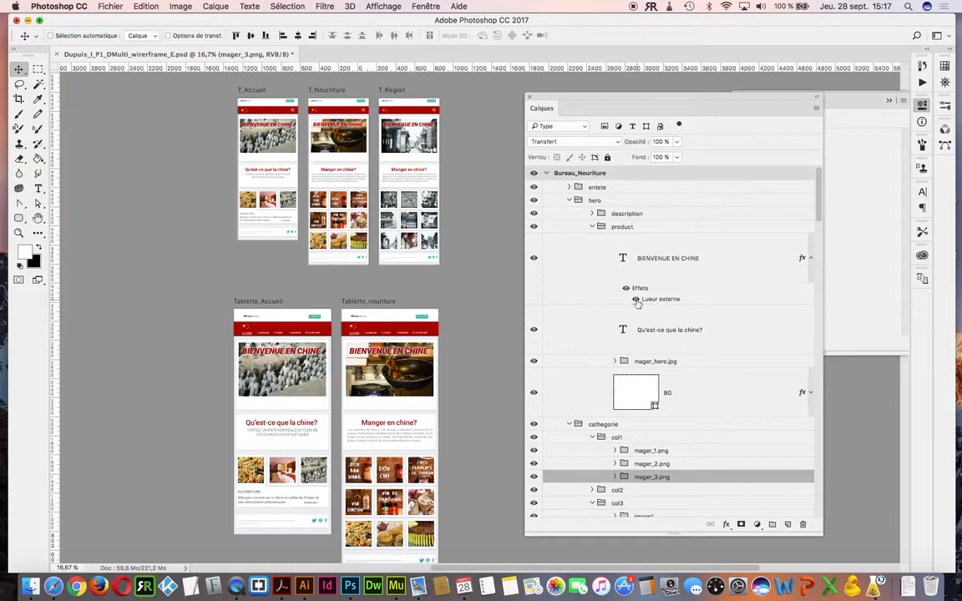
{"action": "left_click", "coordinate": [113, 7]}
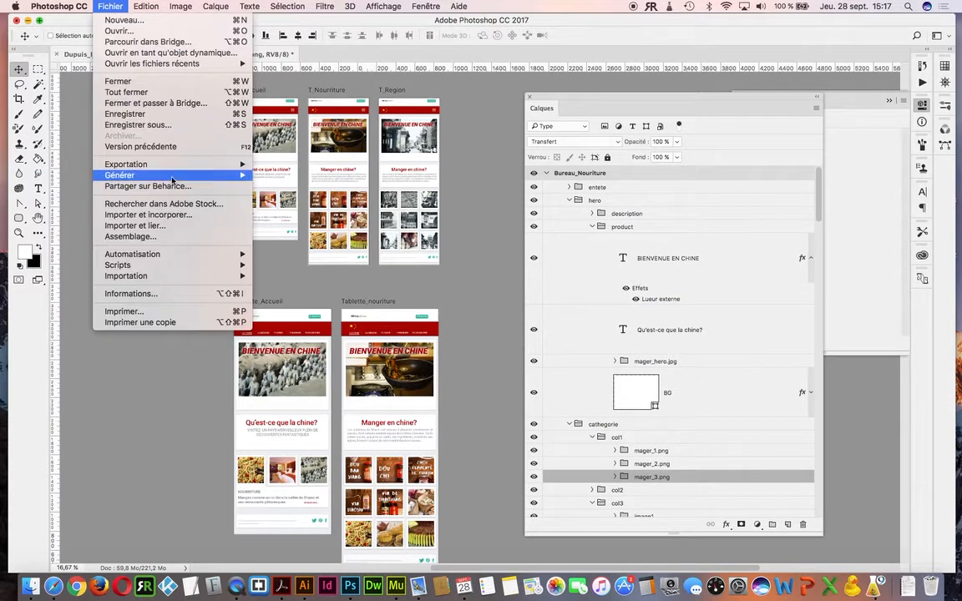
{"action": "mouse_move", "coordinate": [155, 172]}
{"action": "left_click", "coordinate": [722, 409]}
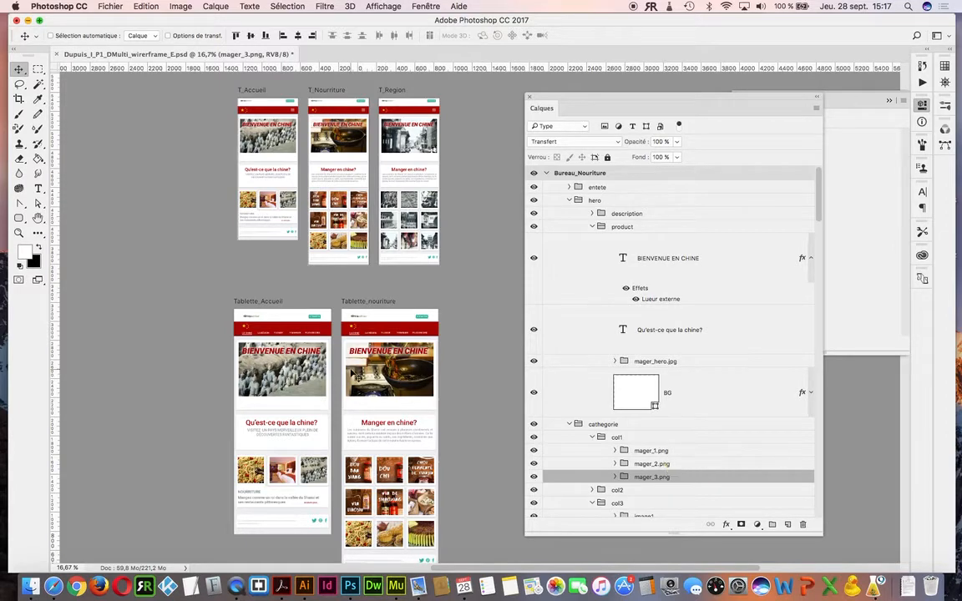
Step: Select the red header background layer fond_rouge of the Tablette_Accueil artboard and toggle its visibility off and on
{"action": "right_click", "coordinate": [252, 332]}
{"action": "left_click", "coordinate": [255, 332]}
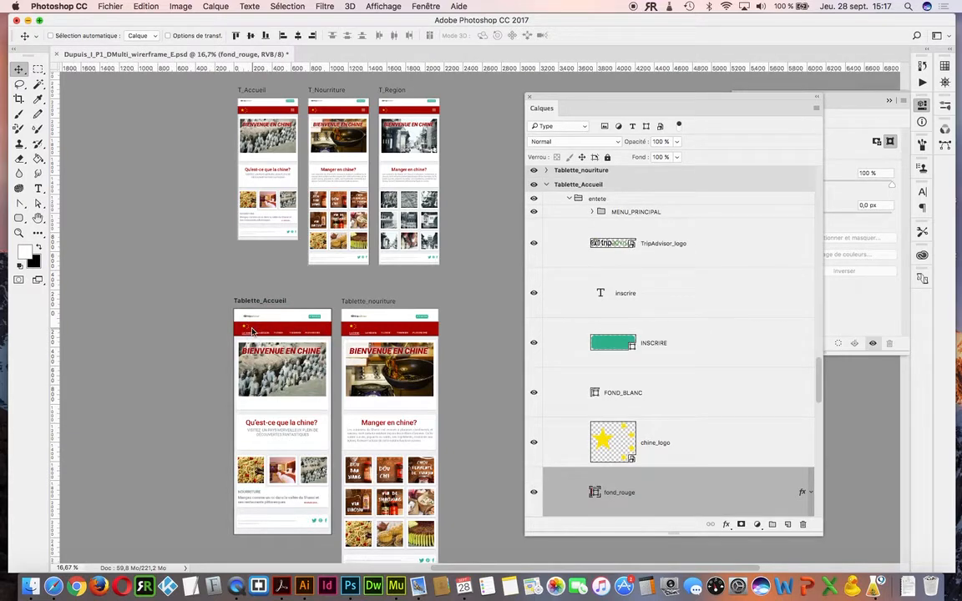
{"action": "left_click_drag", "start_coordinate": [819, 391], "coordinate": [818, 399]}
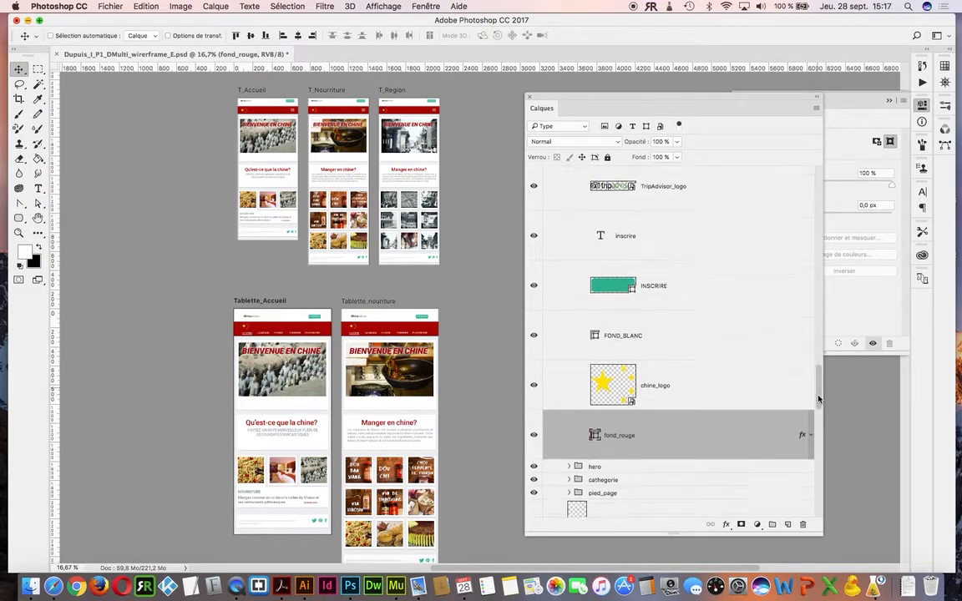
{"action": "scroll", "coordinate": [818, 397], "scroll_direction": "down", "scroll_amount": 3}
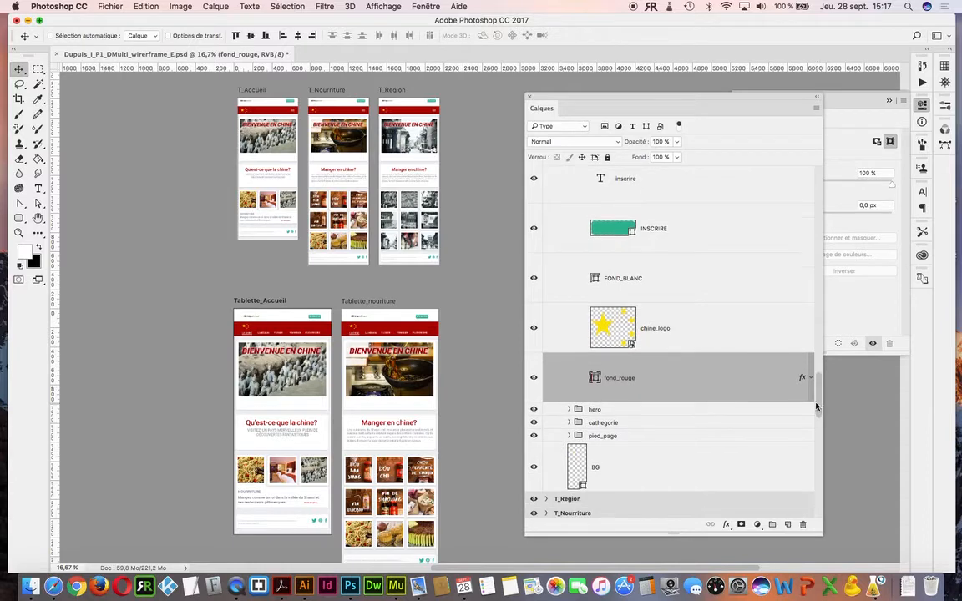
{"action": "left_click", "coordinate": [533, 379]}
{"action": "left_click", "coordinate": [534, 380]}
{"action": "scroll", "coordinate": [451, 374], "scroll_direction": "down", "scroll_amount": 1}
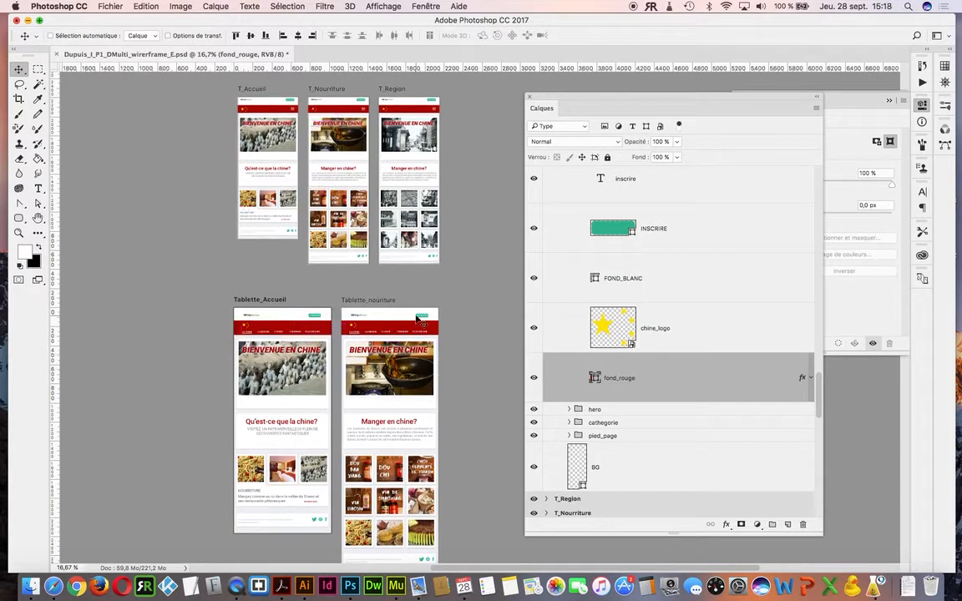
Step: Locate the action bar and etoiles.svg layers of the T_Accueil artboard and view its header up close
{"action": "right_click", "coordinate": [246, 110]}
{"action": "left_click", "coordinate": [251, 114]}
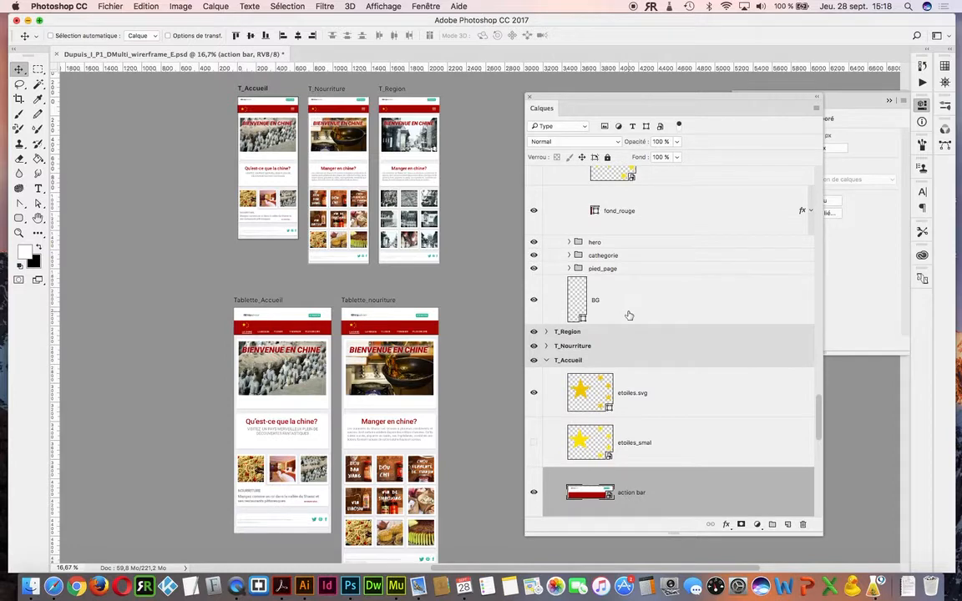
{"action": "left_click", "coordinate": [651, 399]}
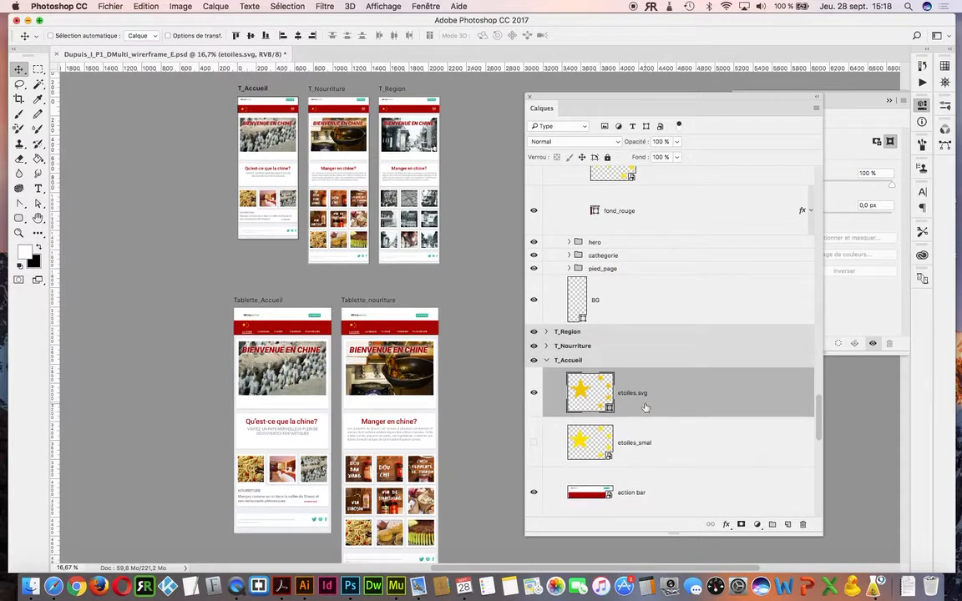
{"action": "left_click", "coordinate": [256, 122], "text": "super"}
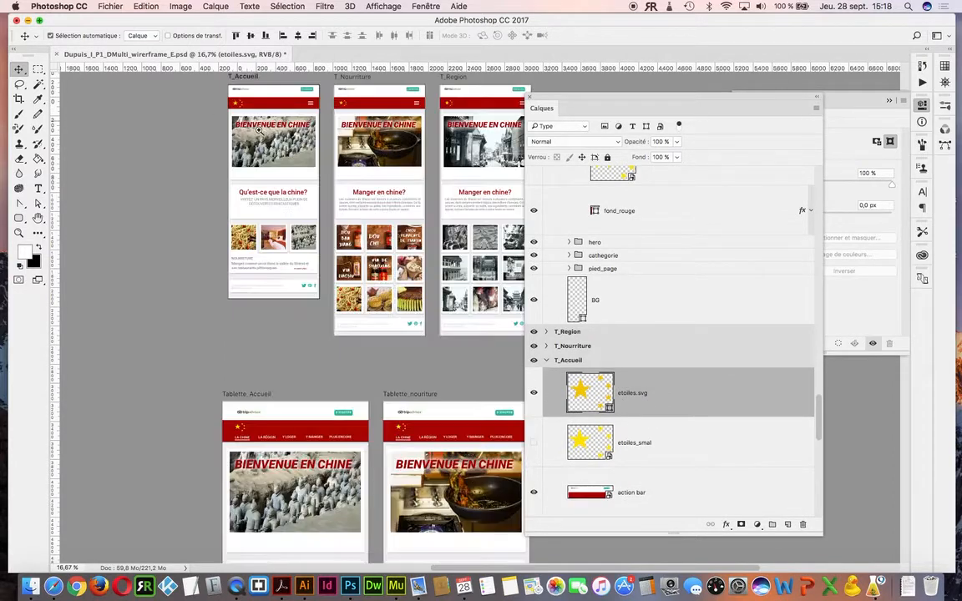
{"action": "left_click", "coordinate": [256, 122], "text": "super"}
{"action": "left_click", "coordinate": [262, 140], "text": "super"}
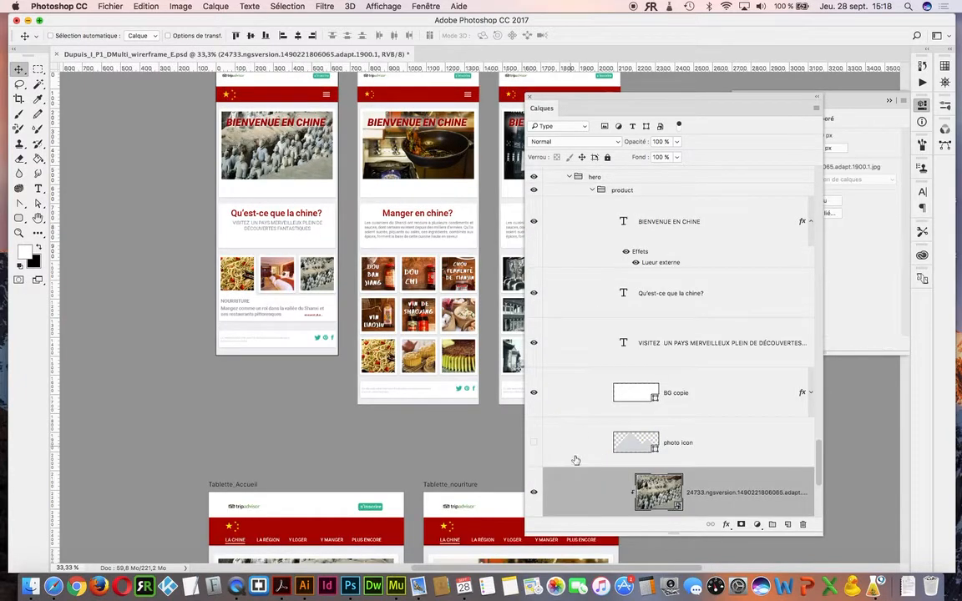
Step: Identify the header layers of T_Accueil from the canvas, select etoiles.svg and toggle its visibility off and on
{"action": "right_click", "coordinate": [236, 97]}
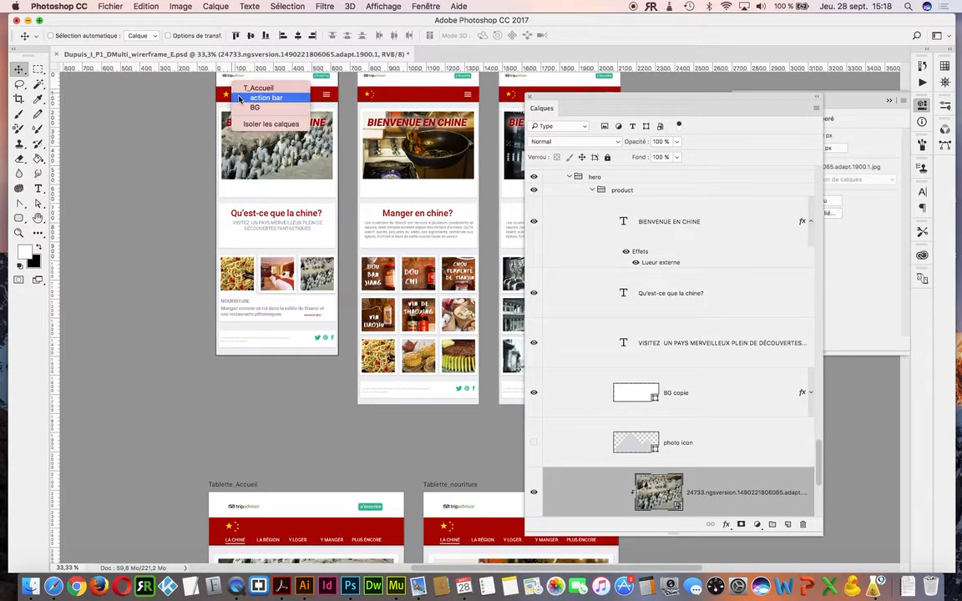
{"action": "left_click", "coordinate": [242, 97]}
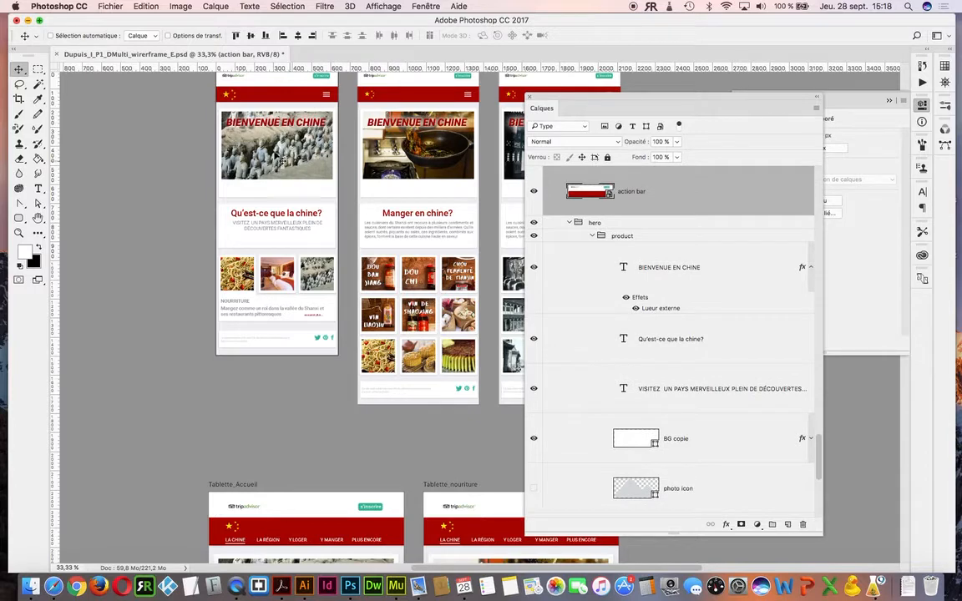
{"action": "right_click", "coordinate": [226, 97]}
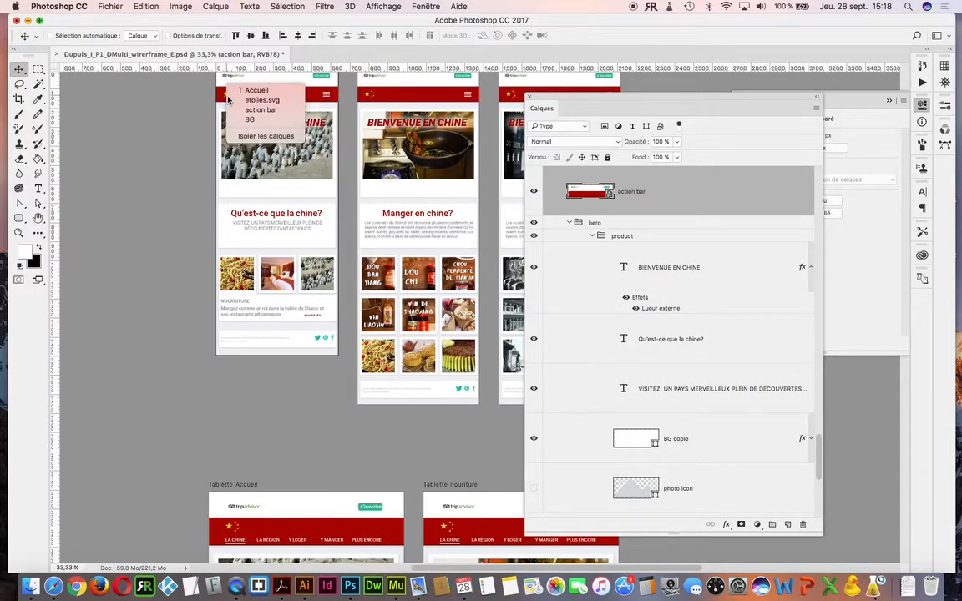
{"action": "left_click", "coordinate": [246, 99]}
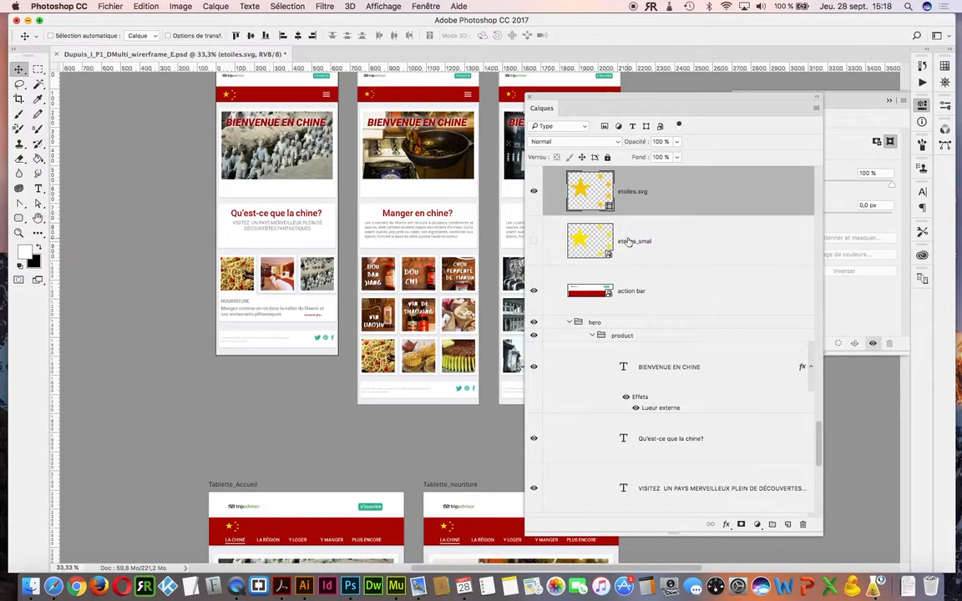
{"action": "left_click", "coordinate": [534, 192]}
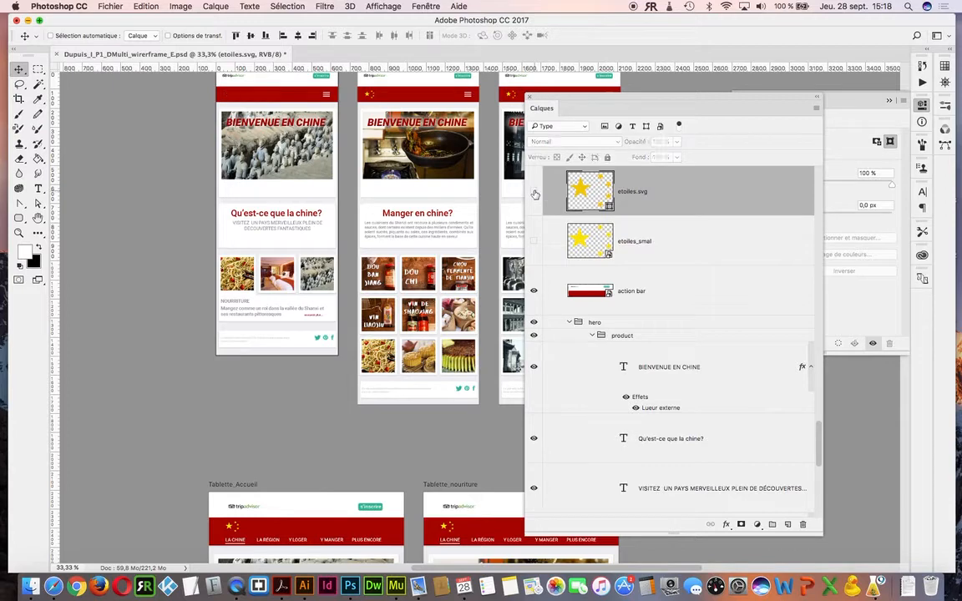
{"action": "left_click", "coordinate": [535, 192]}
Step: Hide the etoiles.svg layer and show the etoiles_smal layer in the T_Accueil artboard
{"action": "left_click", "coordinate": [588, 237]}
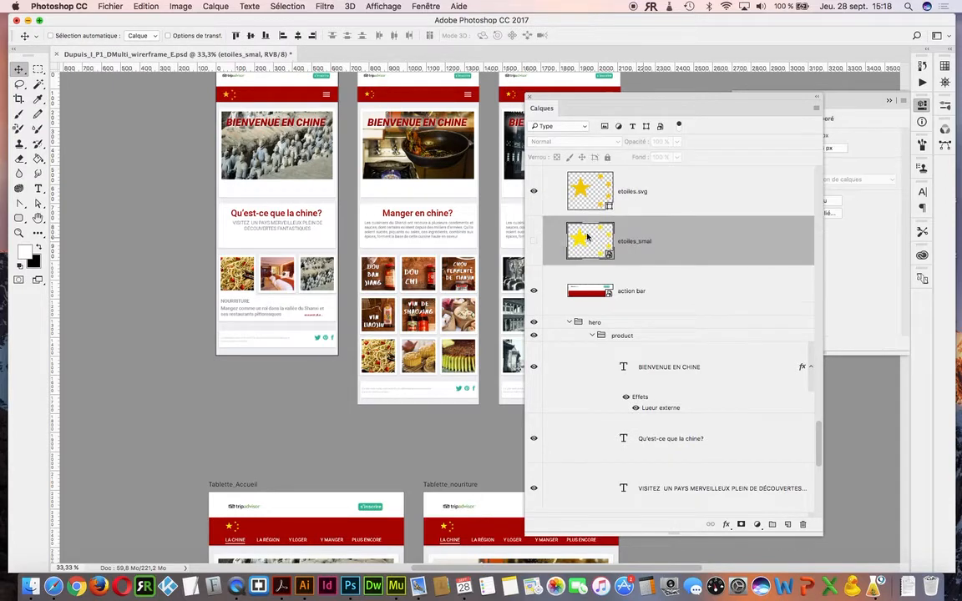
{"action": "left_click", "coordinate": [534, 192]}
{"action": "left_click", "coordinate": [534, 240]}
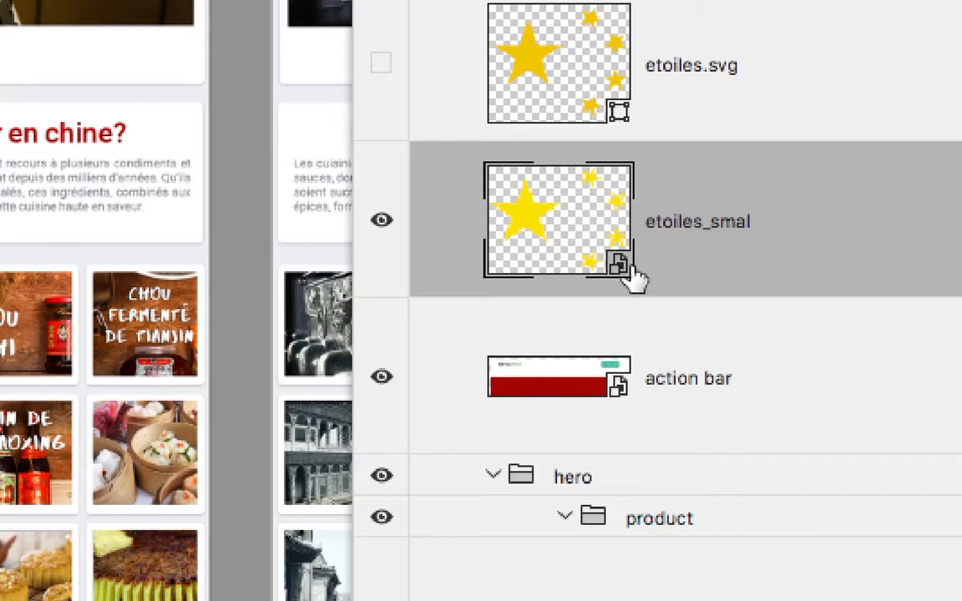
Step: Rename the etoiles_smal smart object layer as etoiles_smal.svg and save the document
{"action": "double_click", "coordinate": [722, 221]}
{"action": "left_click", "coordinate": [754, 221]}
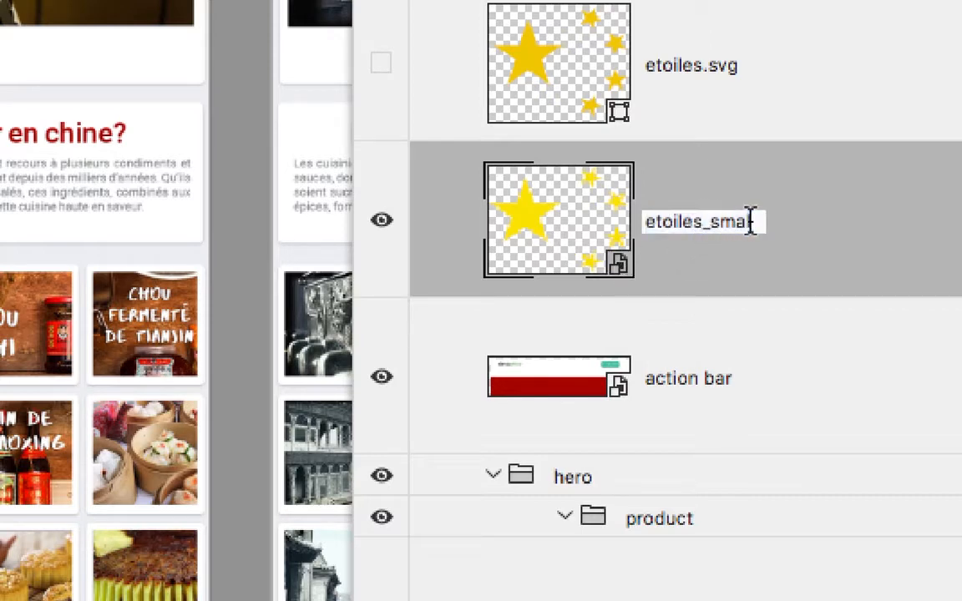
{"action": "type", "text": "l"}
{"action": "key", "text": "BackSpace"}
{"action": "type", "text": ".svg"}
{"action": "key", "text": "Return"}
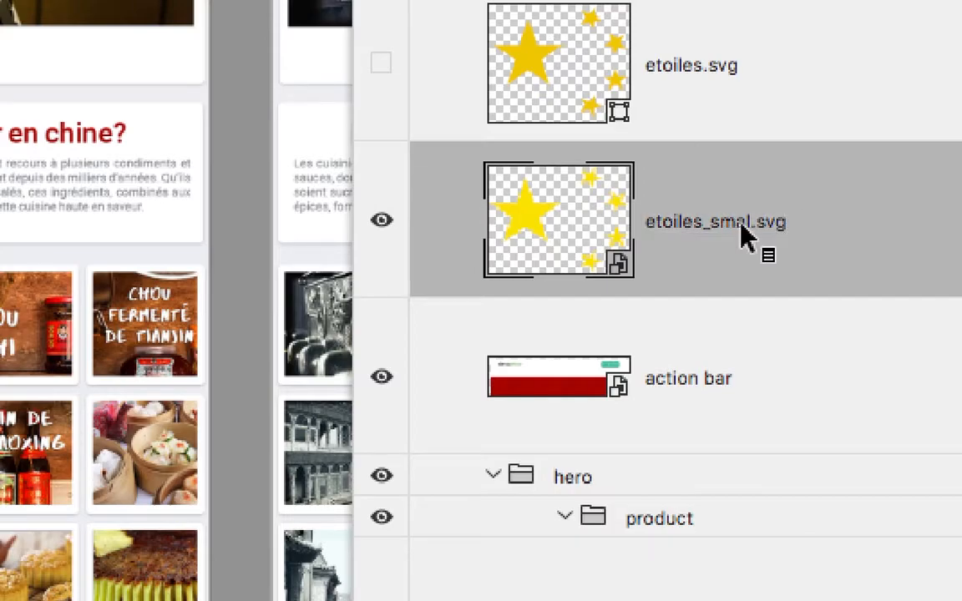
{"action": "key", "text": "super+s"}
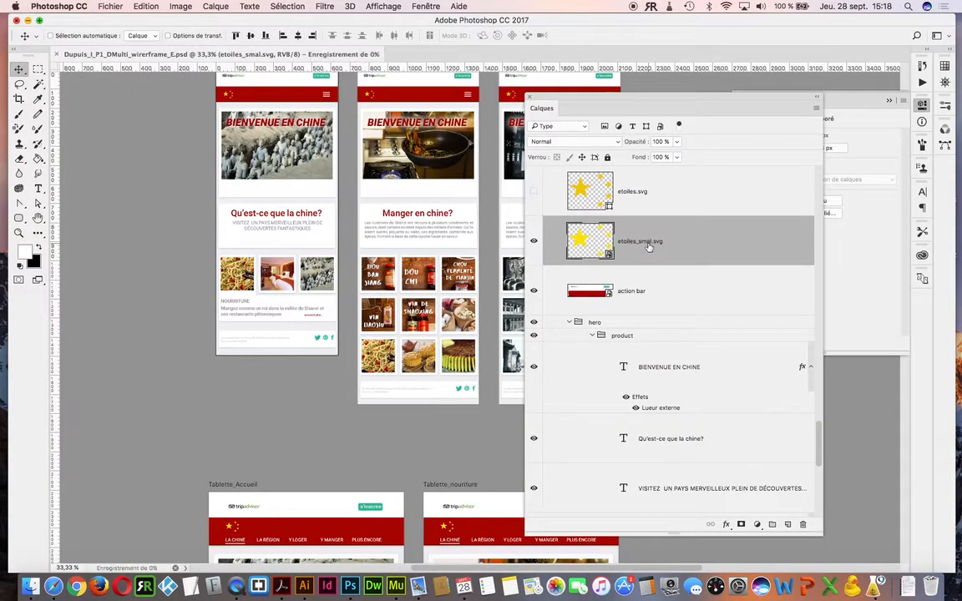
Step: Switch to Finder and open etoiles_smal.svg from the wireframe's assets folder in Adobe Illustrator CC 2017, leaving its colour profile unmodified
{"action": "left_click", "coordinate": [29, 587]}
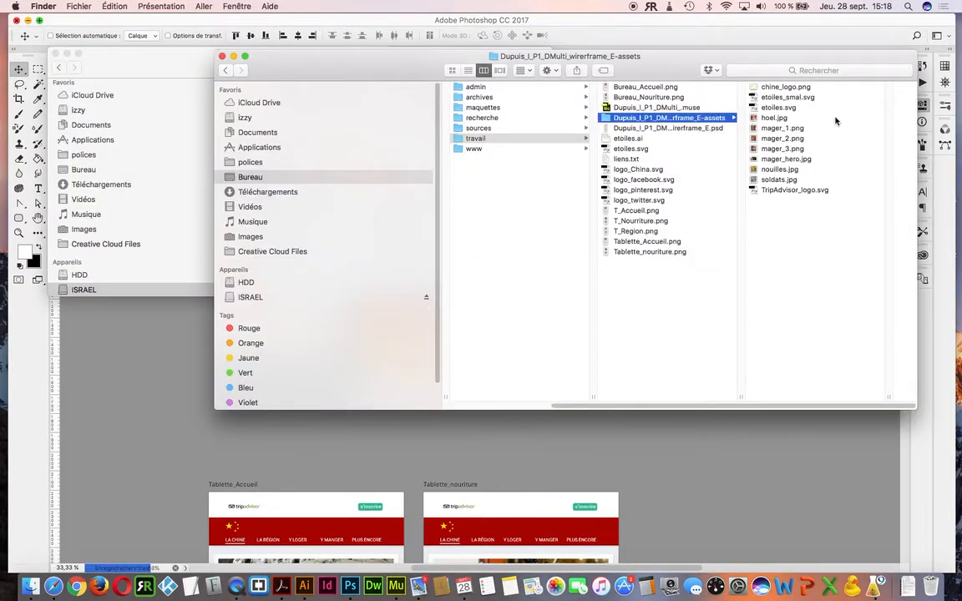
{"action": "left_click", "coordinate": [792, 99]}
{"action": "right_click", "coordinate": [712, 107]}
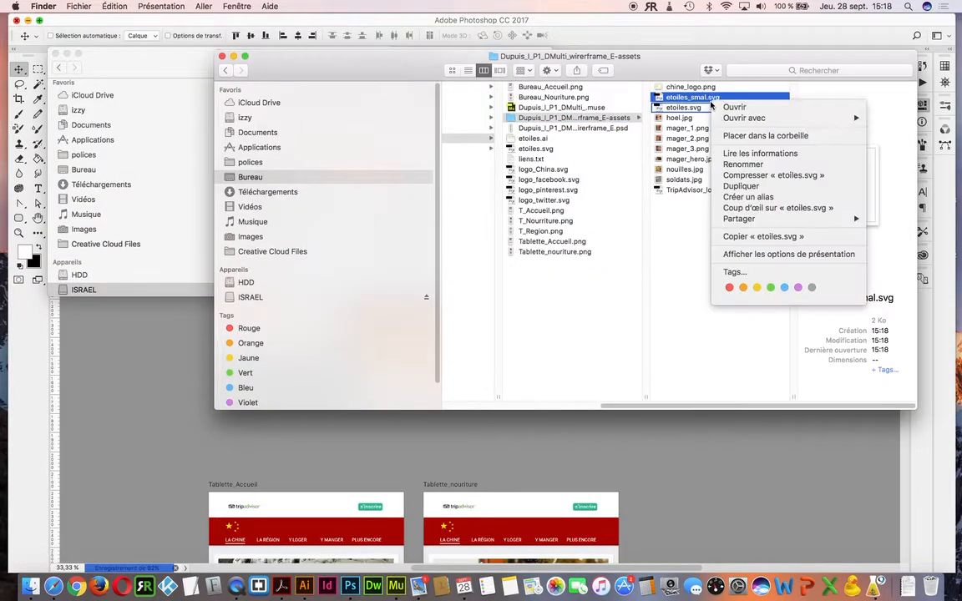
{"action": "mouse_move", "coordinate": [732, 121]}
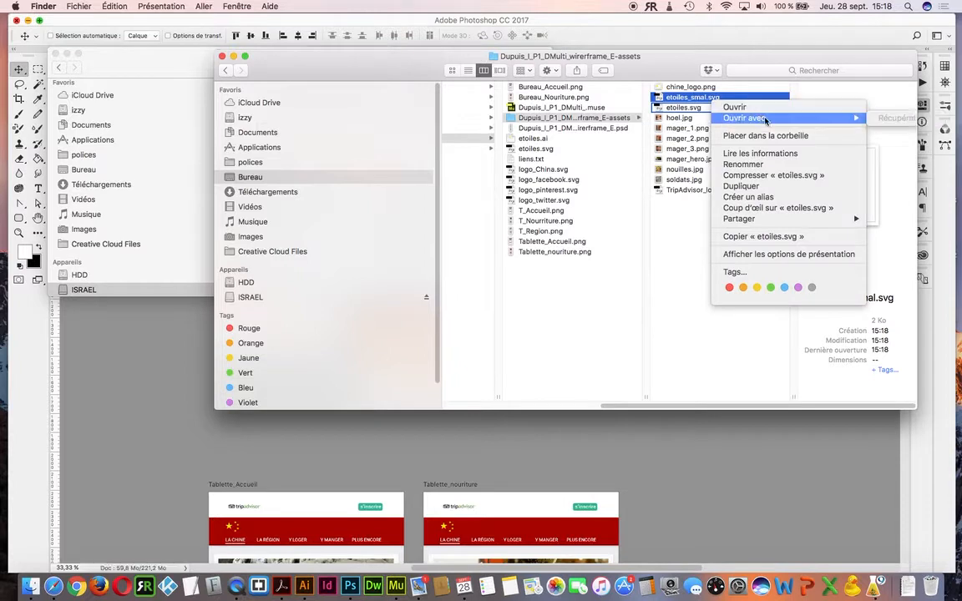
{"action": "left_click", "coordinate": [708, 97]}
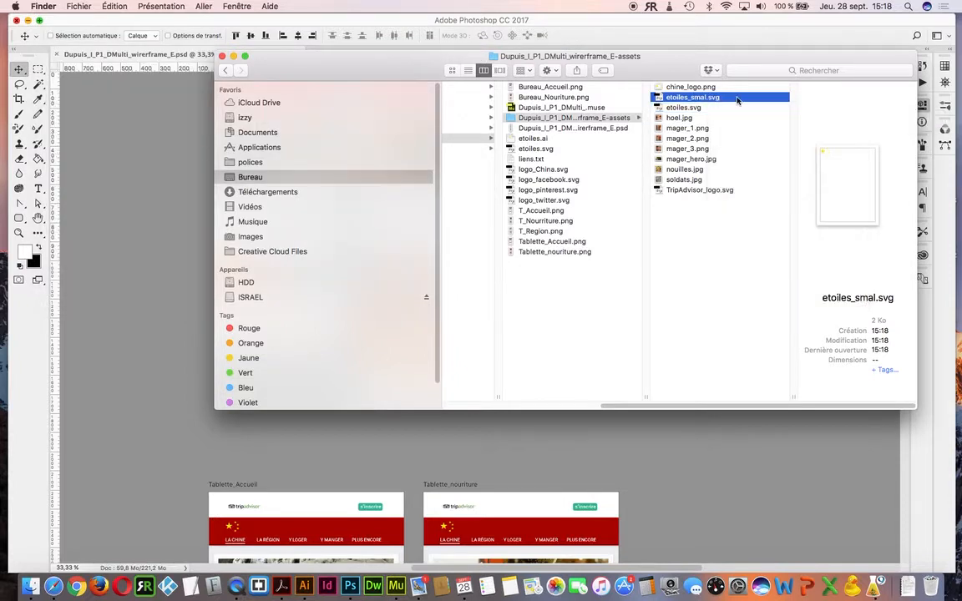
{"action": "right_click", "coordinate": [738, 98]}
{"action": "mouse_move", "coordinate": [760, 114]}
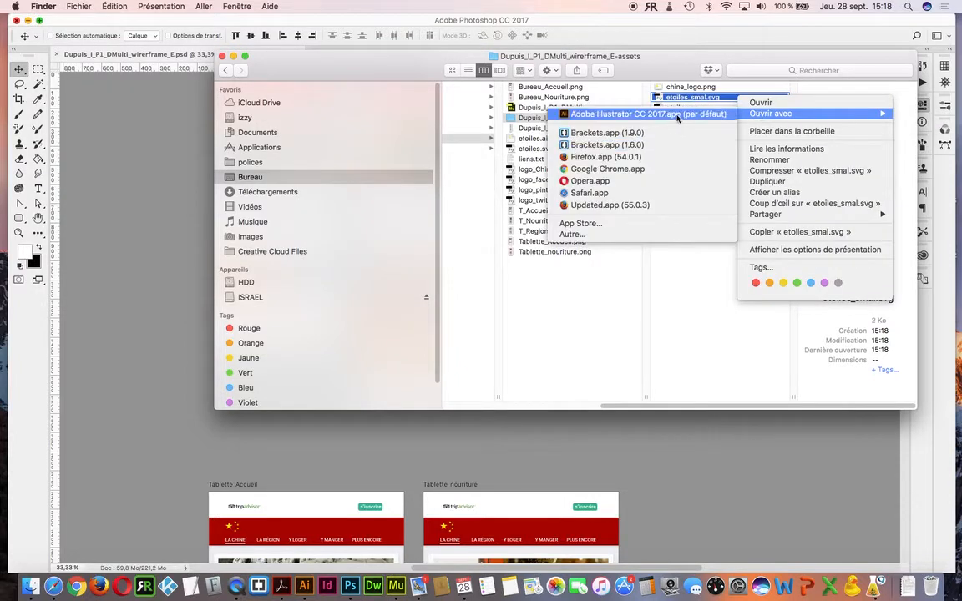
{"action": "left_click", "coordinate": [612, 114]}
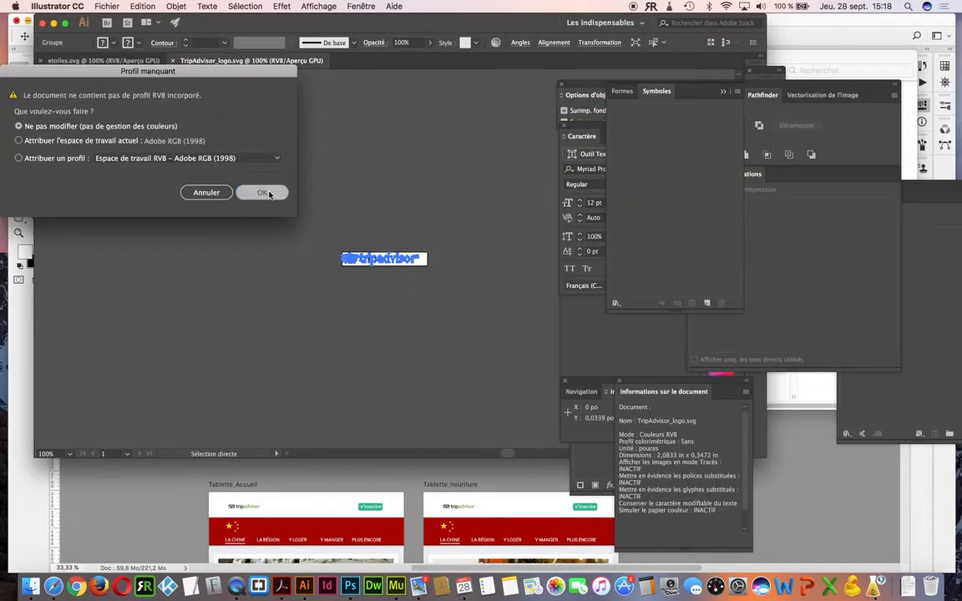
{"action": "left_click", "coordinate": [269, 195]}
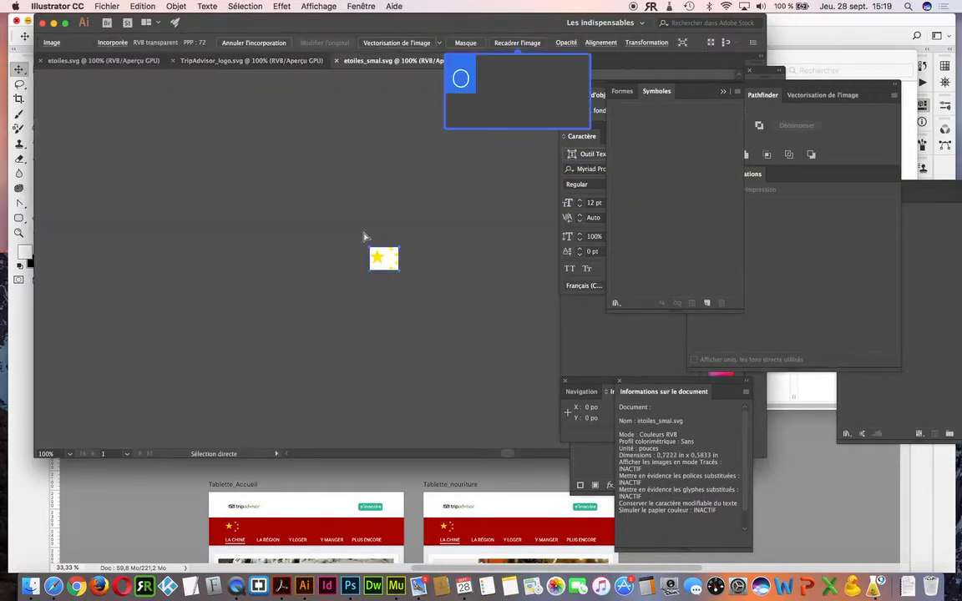
Step: Enlarge the stars image to 300% and switch to outline mode and back to check whether it is vector artwork
{"action": "key", "text": "super+space"}
{"action": "left_click", "coordinate": [365, 269]}
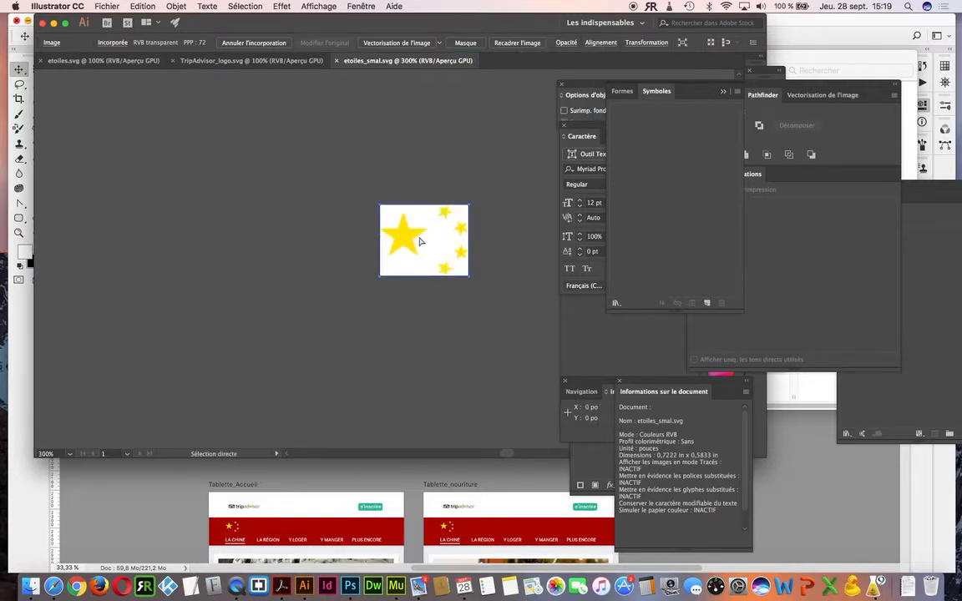
{"action": "key", "text": "super+y"}
{"action": "key", "text": "super+y"}
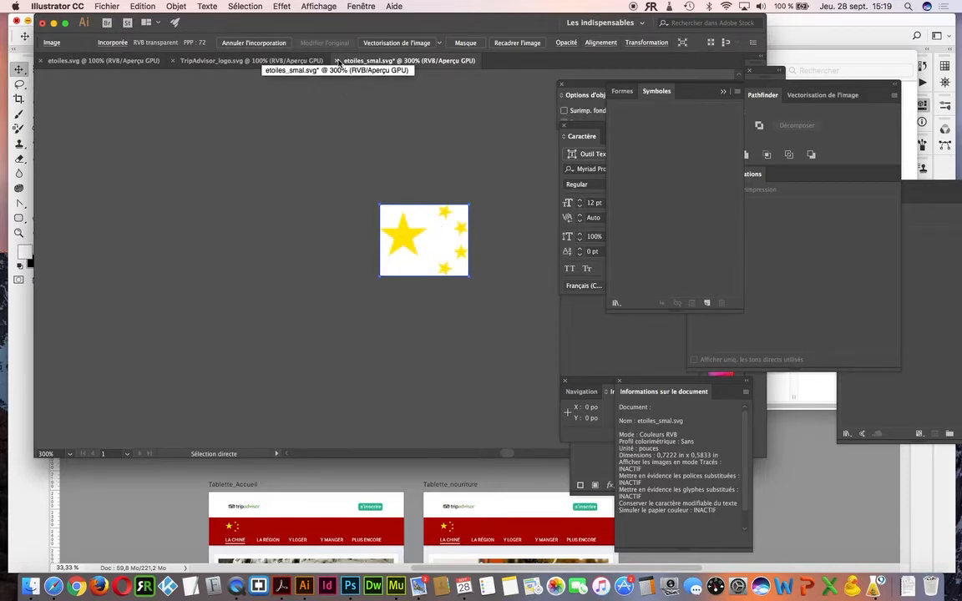
Step: Close etoiles_smal.svg without saving its changes and switch back to Photoshop
{"action": "left_click", "coordinate": [338, 61]}
{"action": "left_click", "coordinate": [401, 263]}
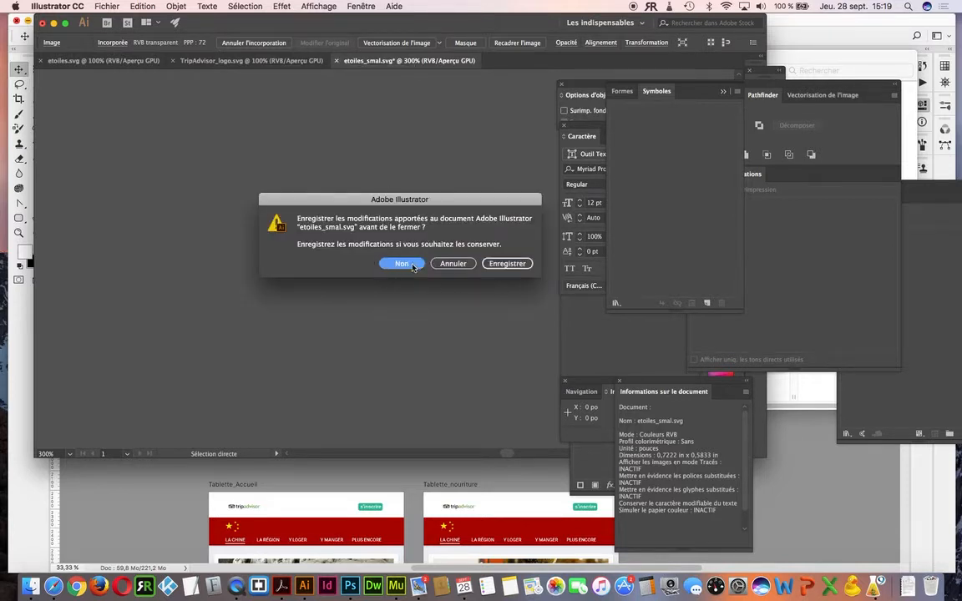
{"action": "key", "text": "super+Tab"}
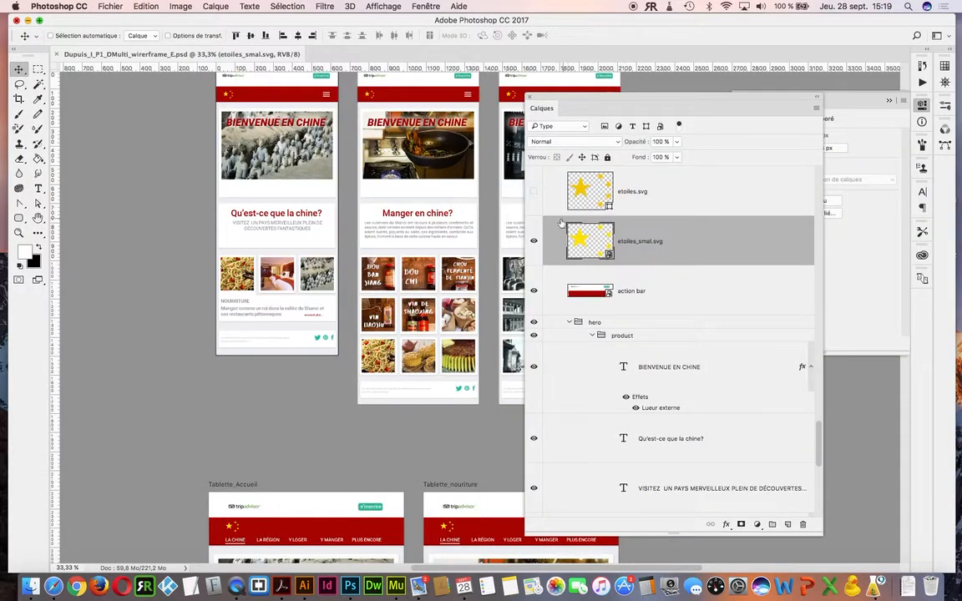
Step: Show the etoiles.svg shape layer, hide the etoiles_smal.svg layer in the T_Accueil artboard, and select etoiles.svg
{"action": "left_click", "coordinate": [534, 191]}
{"action": "left_click", "coordinate": [533, 240]}
{"action": "left_click", "coordinate": [650, 196]}
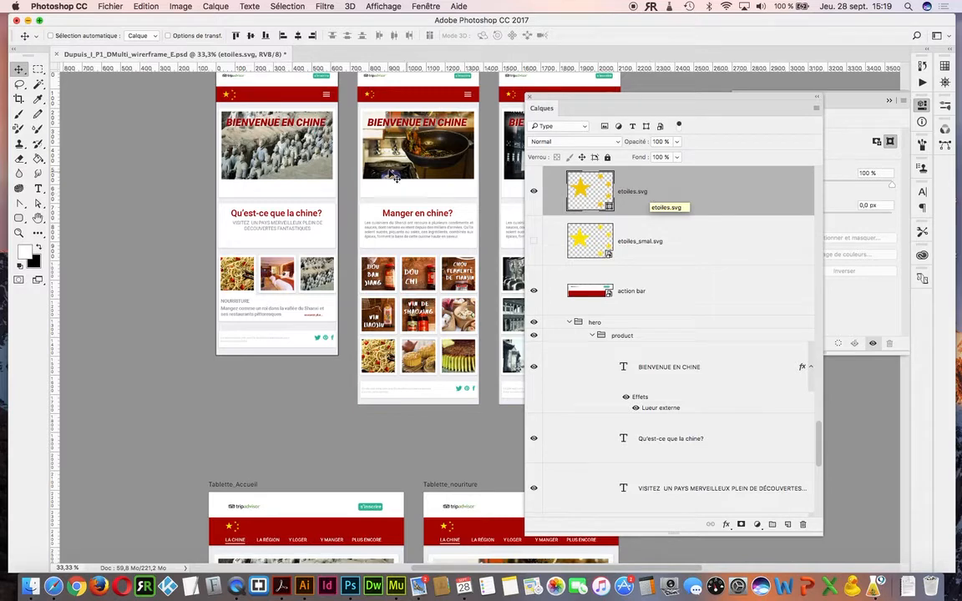
Step: Delete the etoiles.svg shape layer from the T_Accueil artboard's red header
{"action": "left_click", "coordinate": [255, 91], "text": "super"}
{"action": "left_click", "coordinate": [237, 109], "text": "super"}
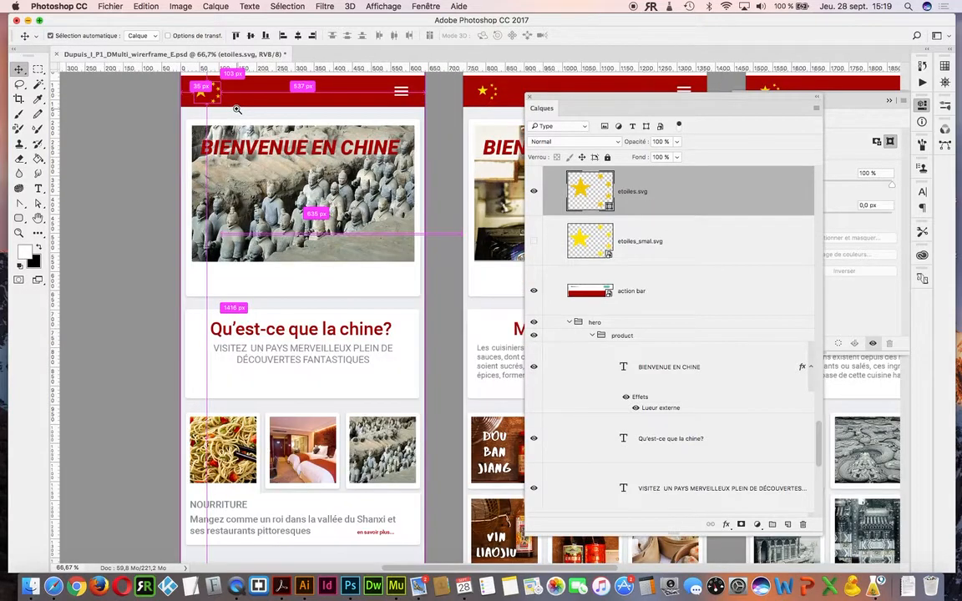
{"action": "left_click_drag", "start_coordinate": [235, 109], "coordinate": [232, 178]}
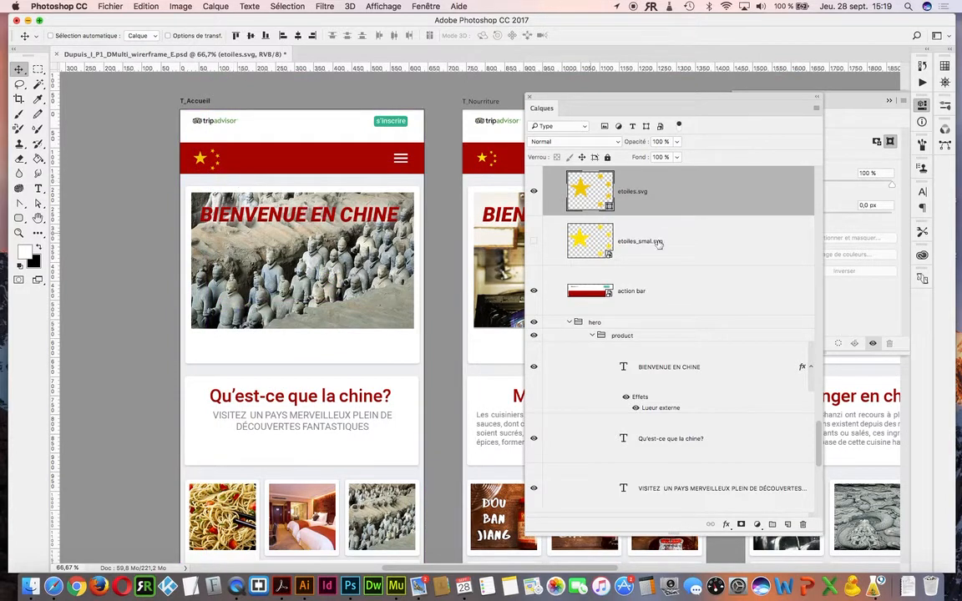
{"action": "key", "text": "BackSpace"}
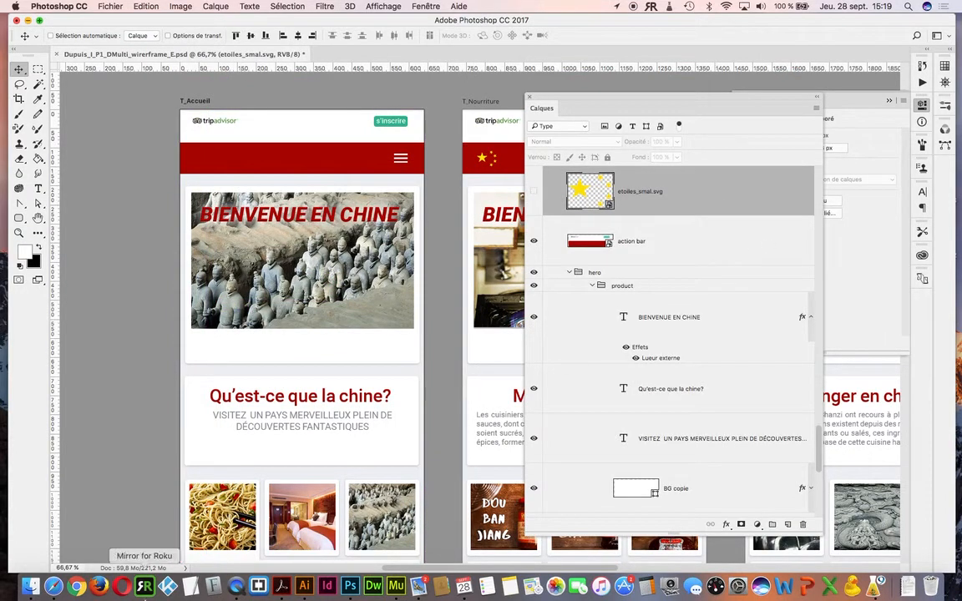
Step: Switch to Illustrator, copy the whole star group from the 220 x 72 px etoiles.svg document, and return to Photoshop
{"action": "left_click", "coordinate": [304, 587]}
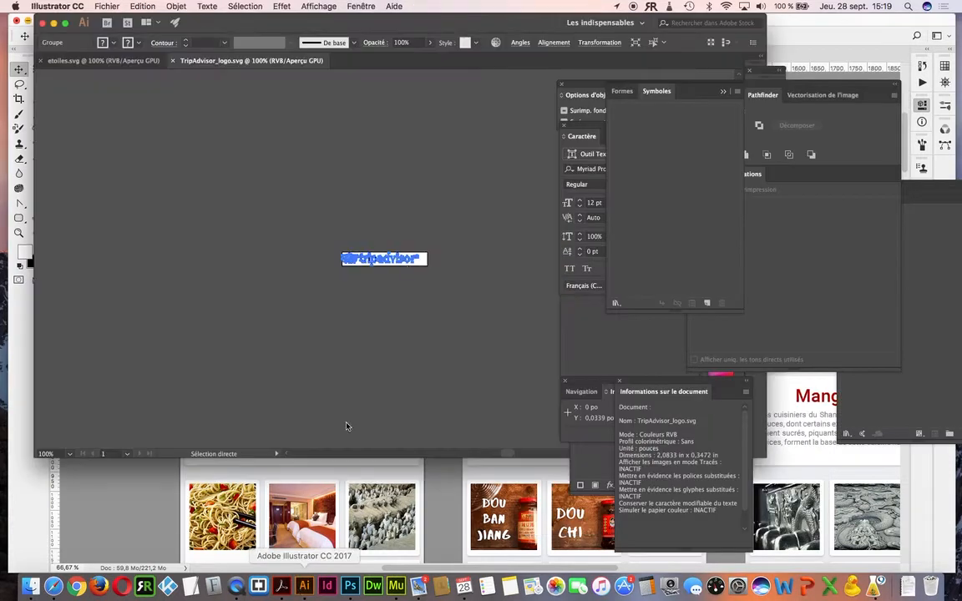
{"action": "left_click", "coordinate": [92, 60]}
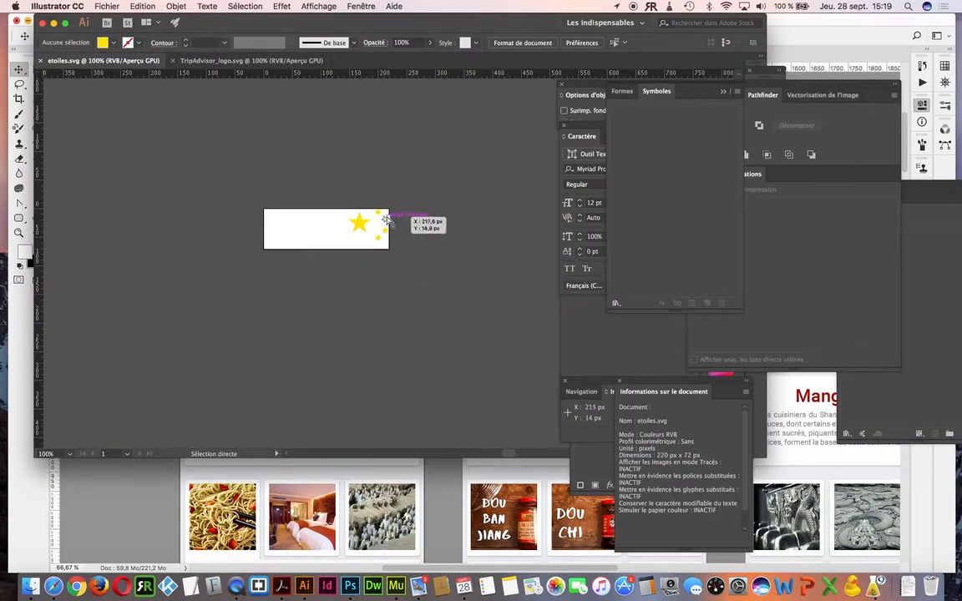
{"action": "left_click_drag", "start_coordinate": [291, 171], "coordinate": [487, 325]}
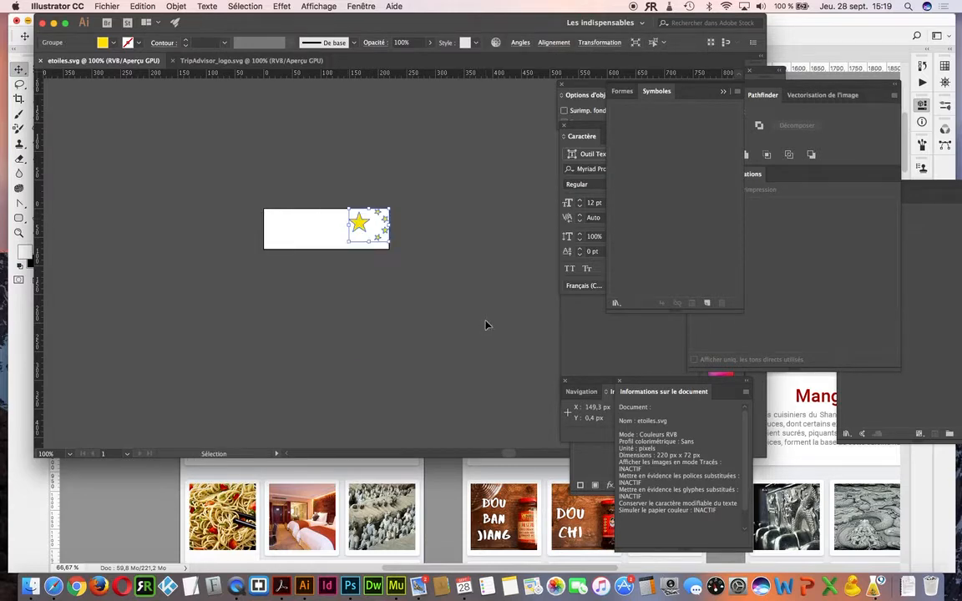
{"action": "key", "text": "super+Tab"}
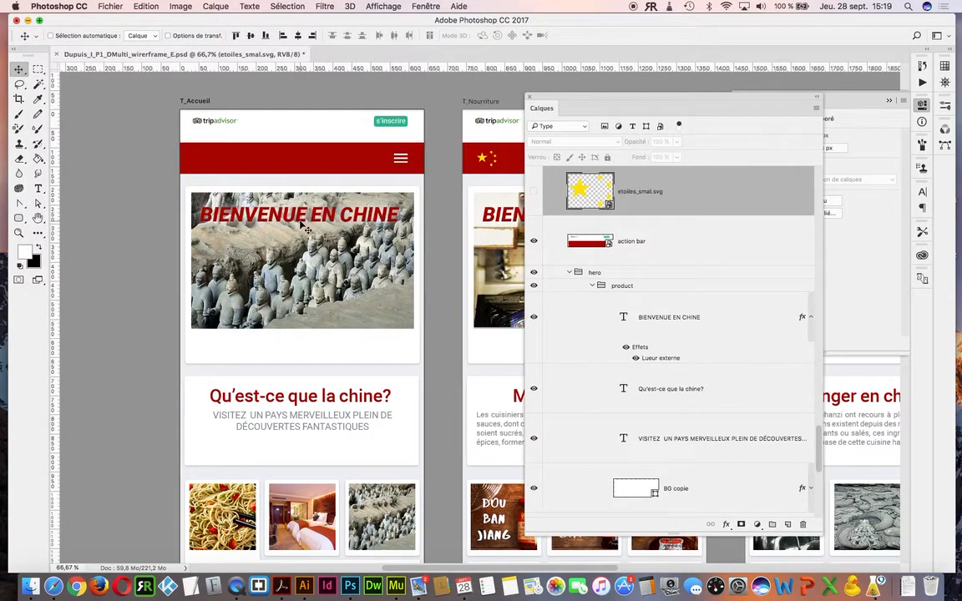
Step: Collapse and select the T_Accueil artboard, and paste the copied stars into it as a shape layer
{"action": "left_click", "coordinate": [379, 318], "text": "alt+super"}
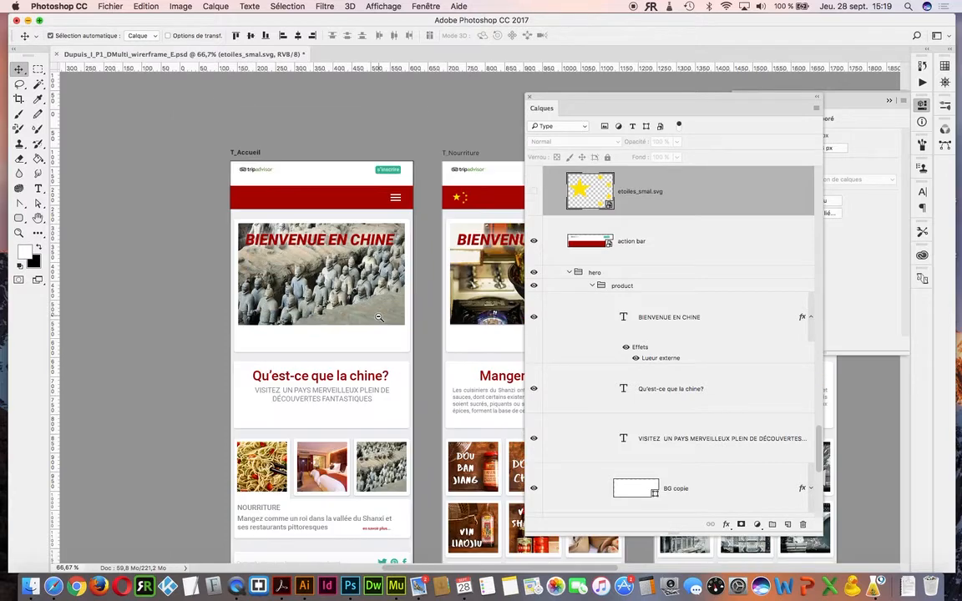
{"action": "left_click", "coordinate": [339, 285], "text": "alt+super"}
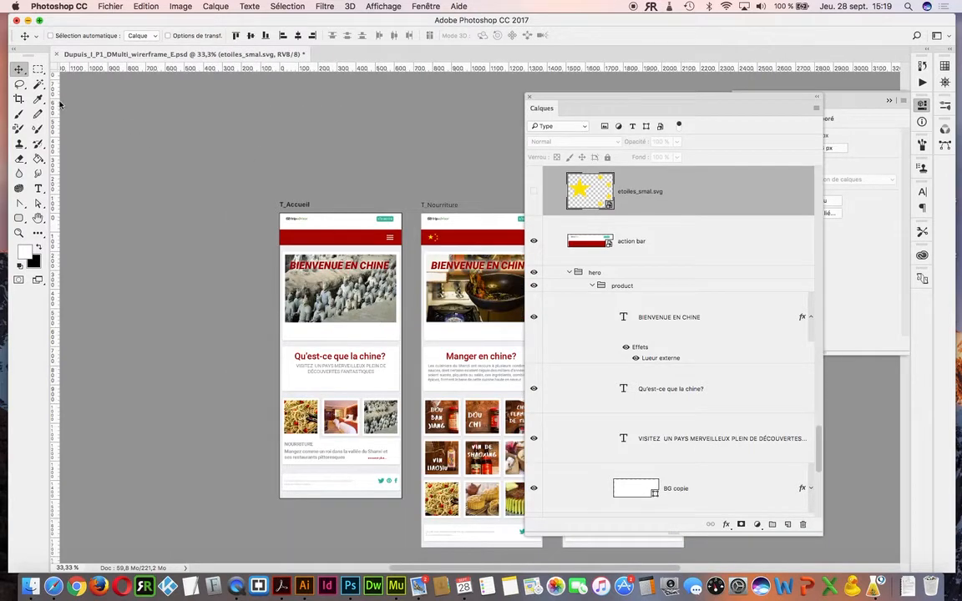
{"action": "right_click", "coordinate": [307, 248]}
{"action": "left_click", "coordinate": [309, 248]}
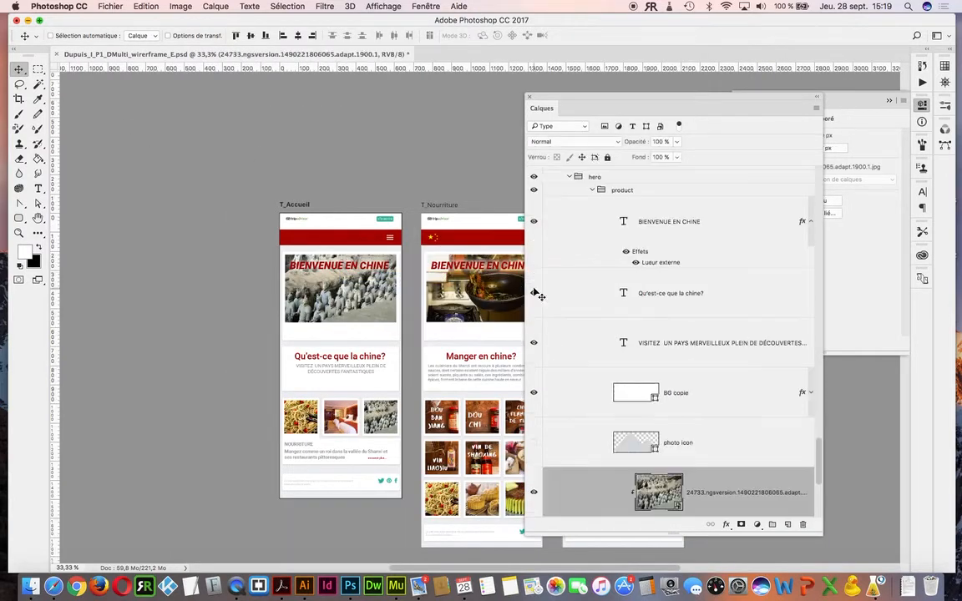
{"action": "scroll", "coordinate": [551, 177], "scroll_direction": "up", "scroll_amount": 3}
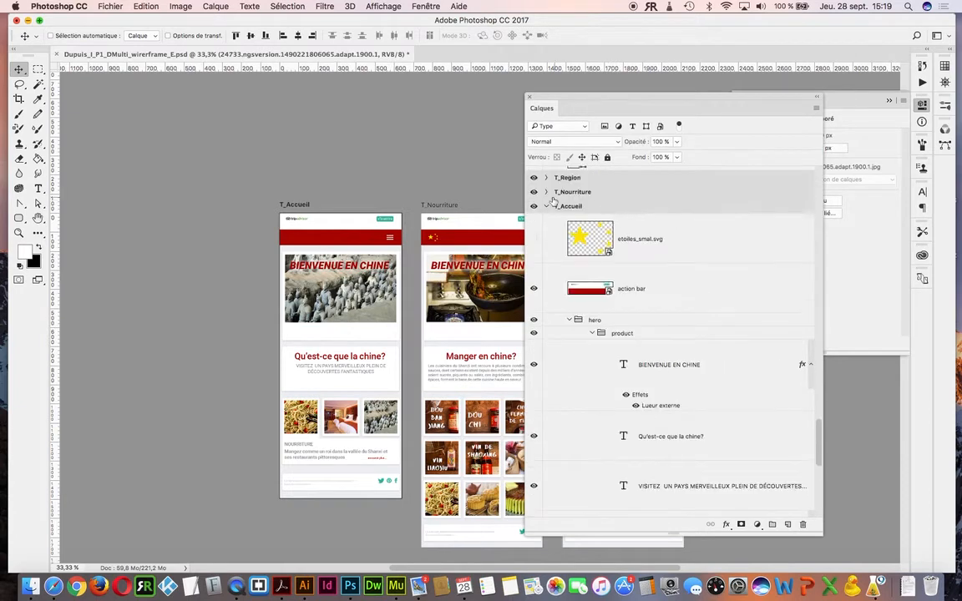
{"action": "left_click", "coordinate": [549, 207]}
{"action": "left_click", "coordinate": [547, 207]}
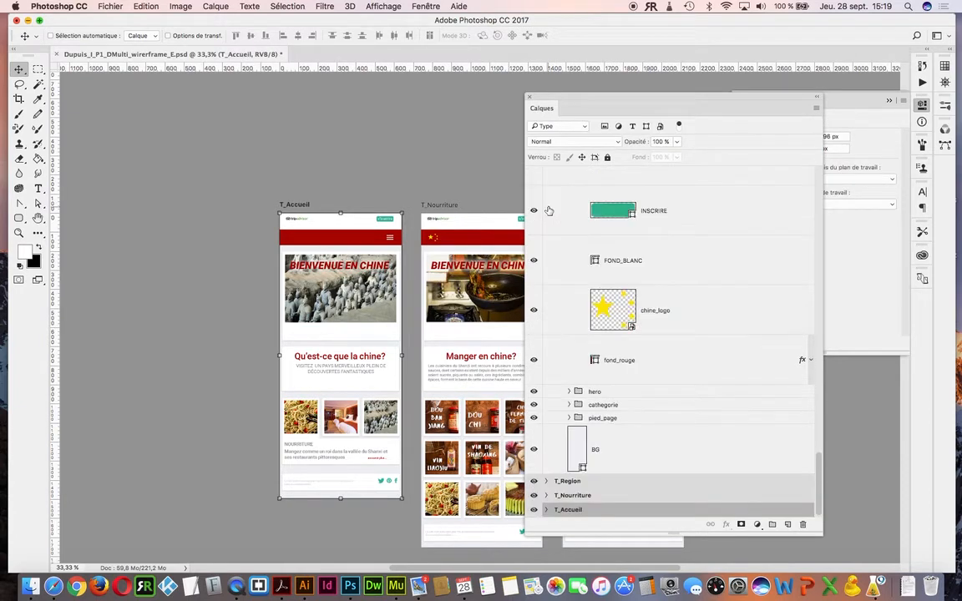
{"action": "key", "text": "super+v"}
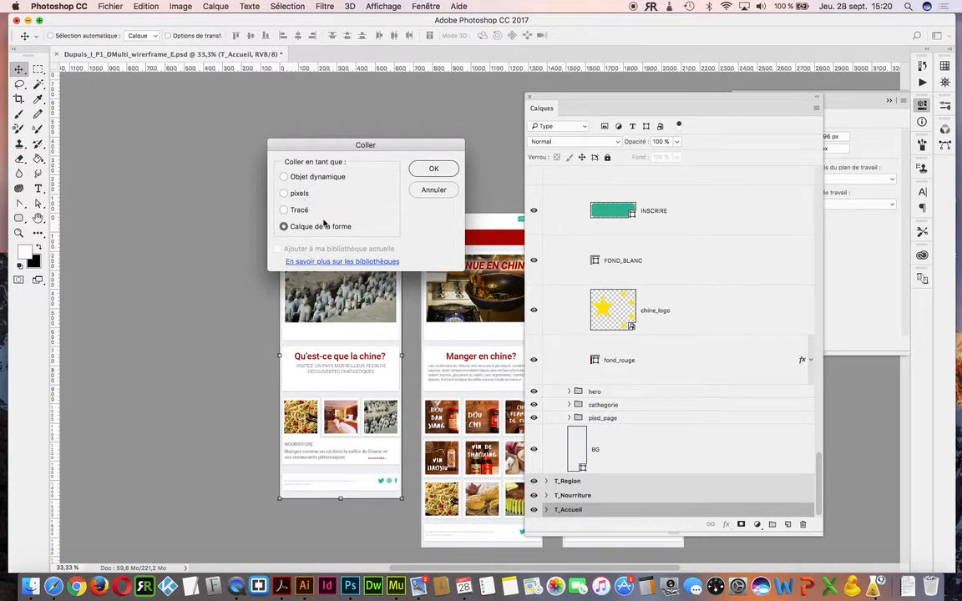
{"action": "left_click", "coordinate": [434, 169]}
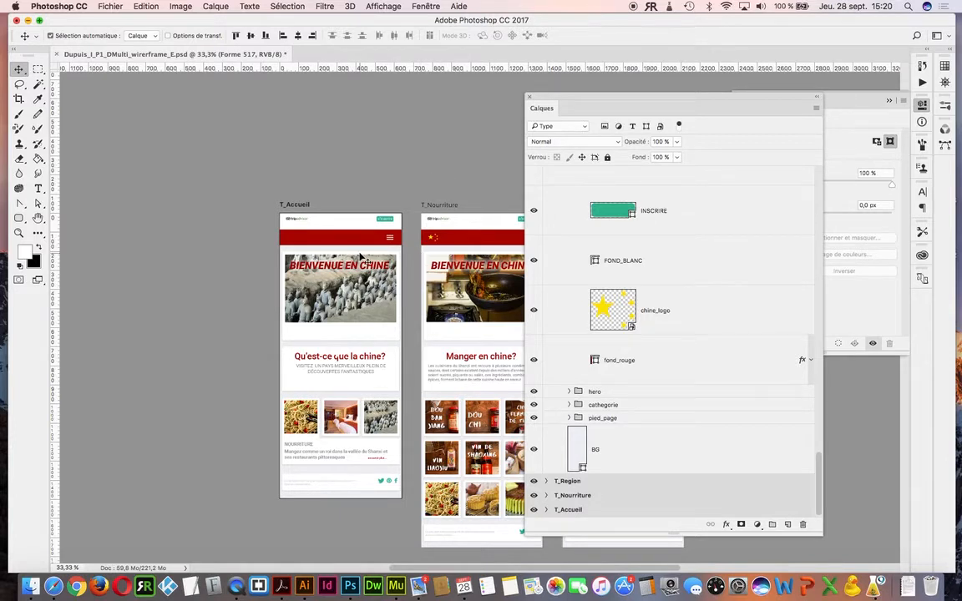
Step: Move the pasted stars onto the red header of T_Accueil with Free Transform, at X 71 px and Y 121.5 px
{"action": "key", "text": "super+t"}
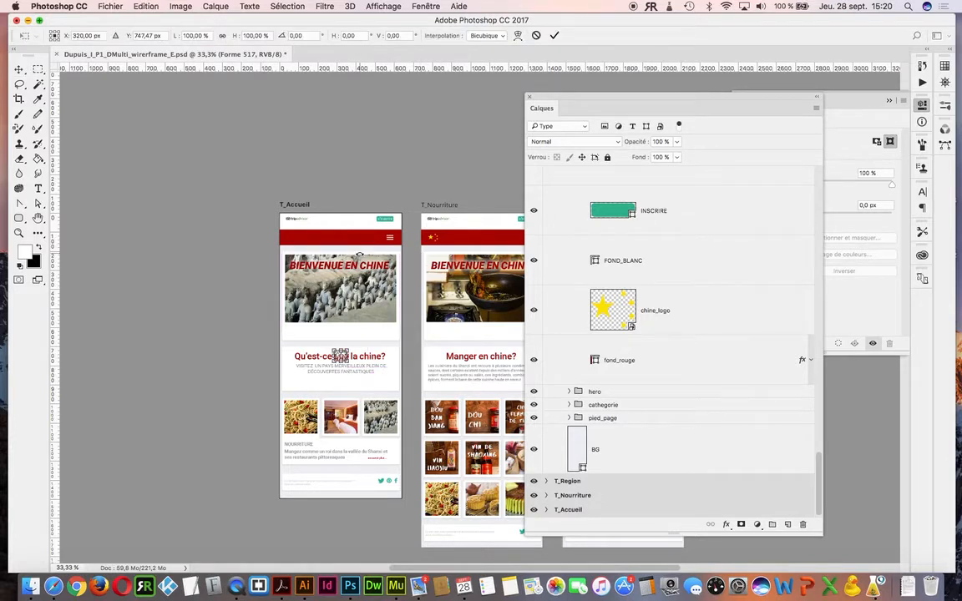
{"action": "left_click", "coordinate": [356, 346], "text": "super"}
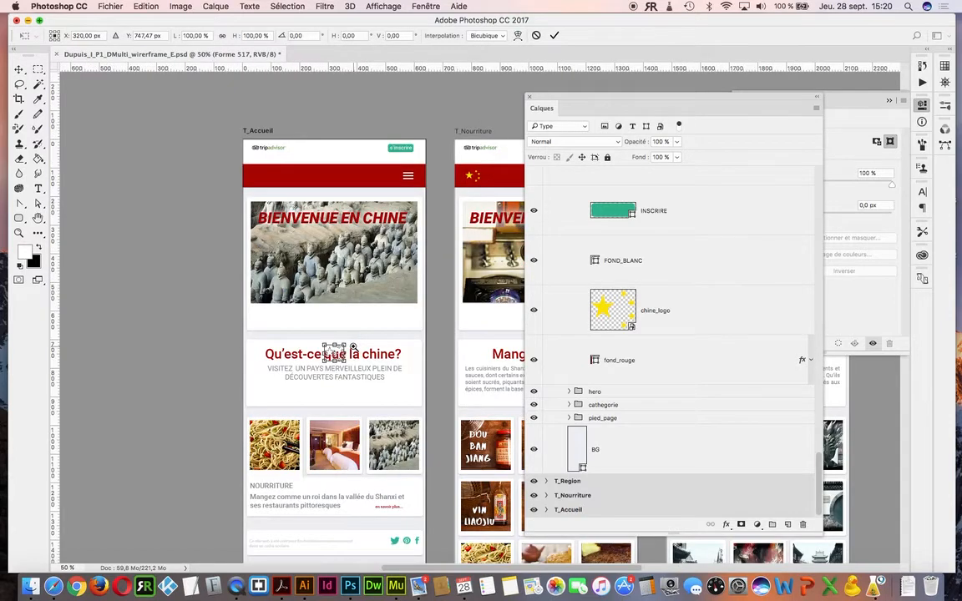
{"action": "left_click", "coordinate": [354, 346], "text": "super"}
{"action": "left_click_drag", "start_coordinate": [324, 358], "coordinate": [239, 124]}
{"action": "left_click_drag", "start_coordinate": [232, 121], "coordinate": [226, 117]}
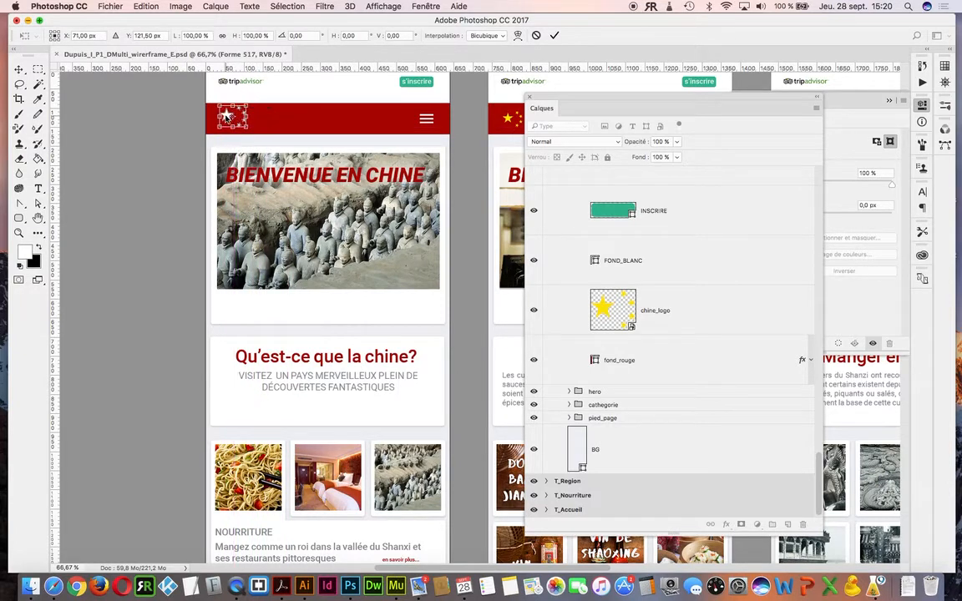
{"action": "key", "text": "Return"}
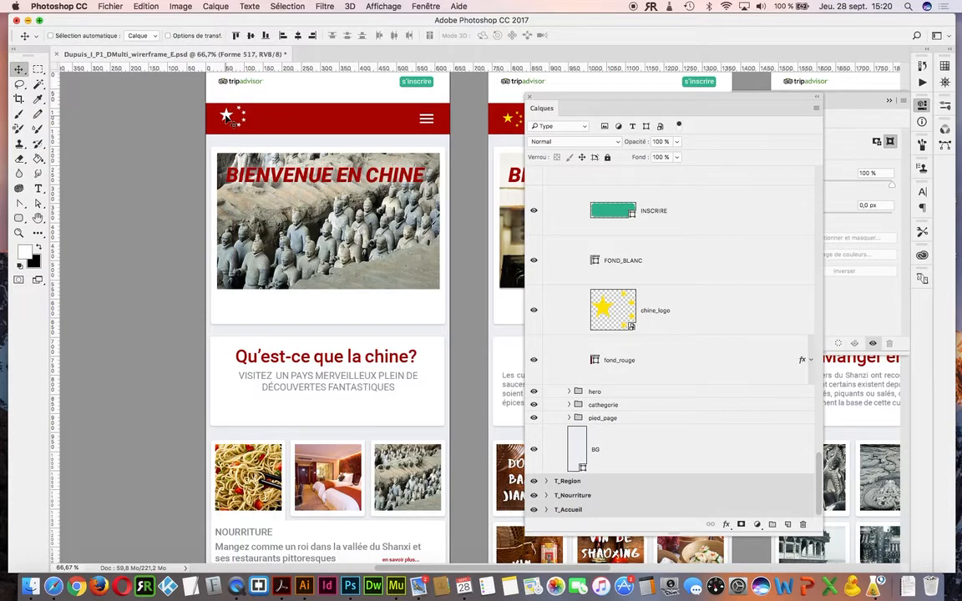
Step: Find the pasted star shape layer in the T_Accueil artboard and rename it etoiles.svg
{"action": "right_click", "coordinate": [225, 117]}
{"action": "left_click", "coordinate": [232, 123]}
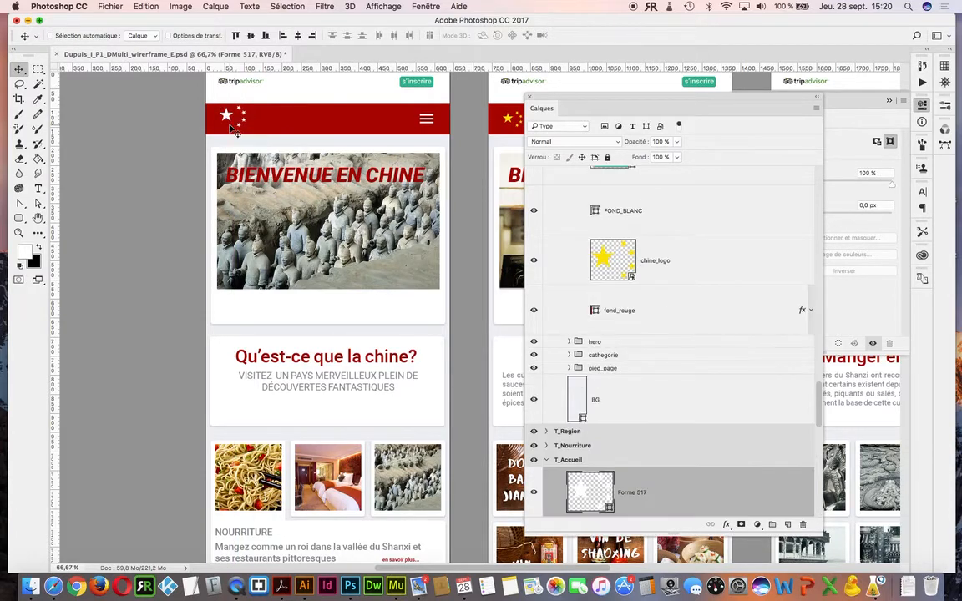
{"action": "scroll", "coordinate": [818, 414], "scroll_direction": "down", "scroll_amount": 2}
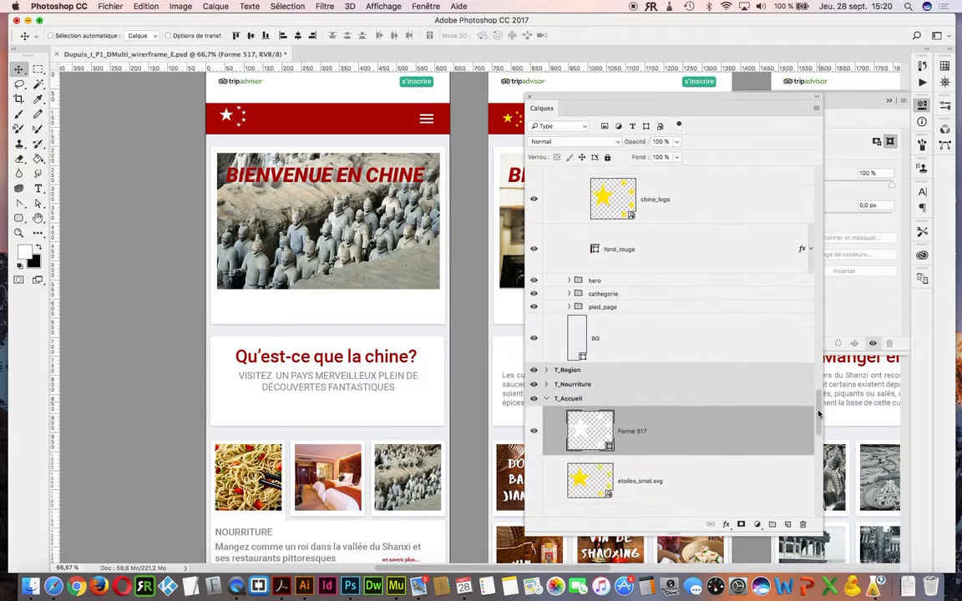
{"action": "scroll", "coordinate": [819, 414], "scroll_direction": "down", "scroll_amount": 1}
{"action": "double_click", "coordinate": [633, 388]}
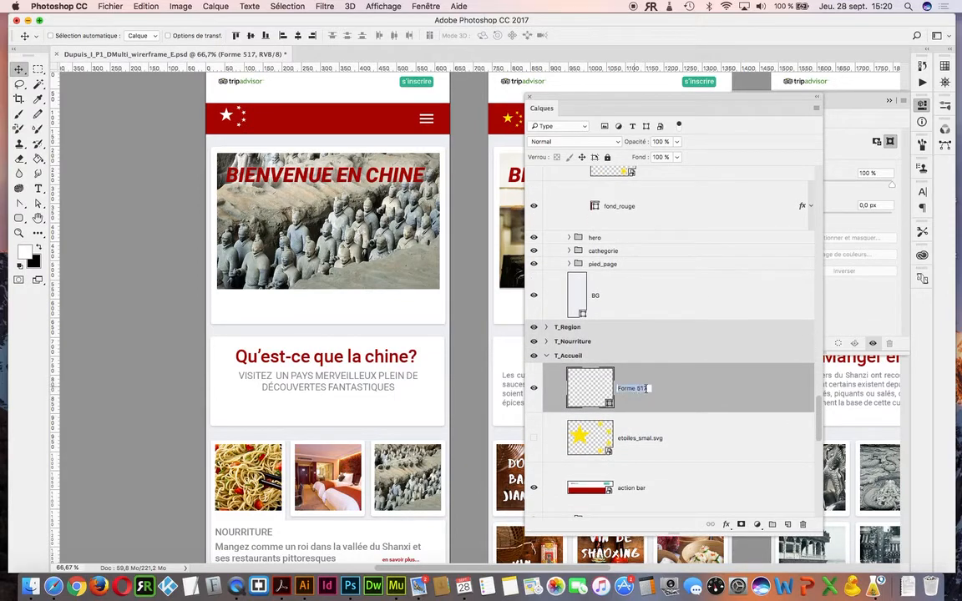
{"action": "type", "text": "etoiles.svg"}
{"action": "key", "text": "Return"}
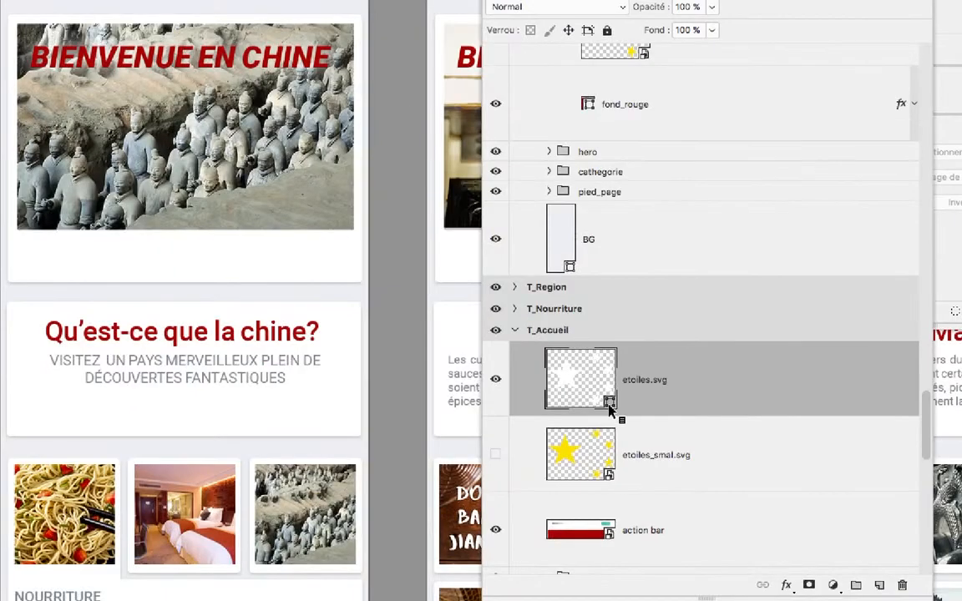
Step: Fill the etoiles.svg shape with the yellow sampled from the T_Nourriture header star, and save the document
{"action": "double_click", "coordinate": [607, 403]}
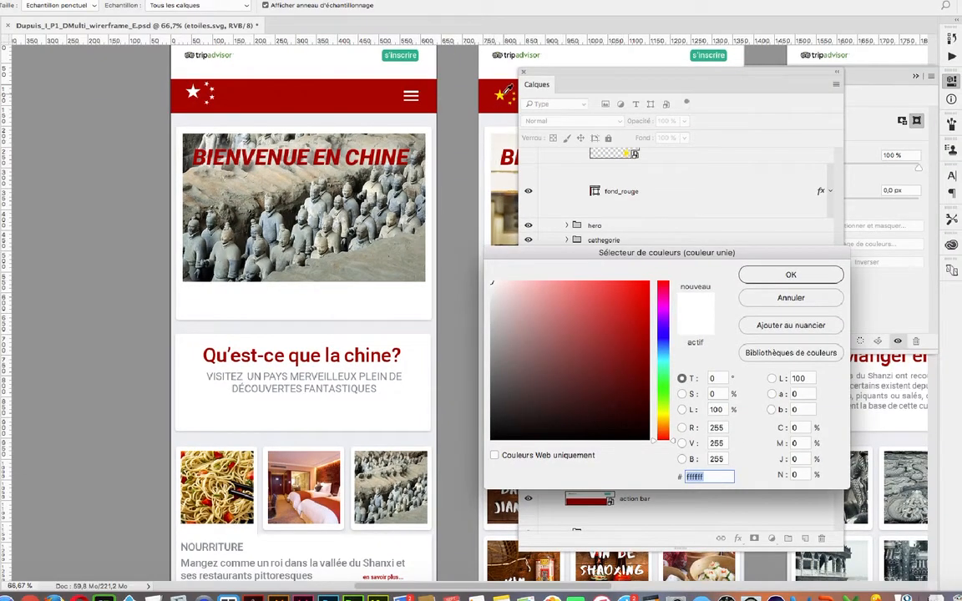
{"action": "left_click", "coordinate": [500, 96]}
{"action": "left_click", "coordinate": [806, 280]}
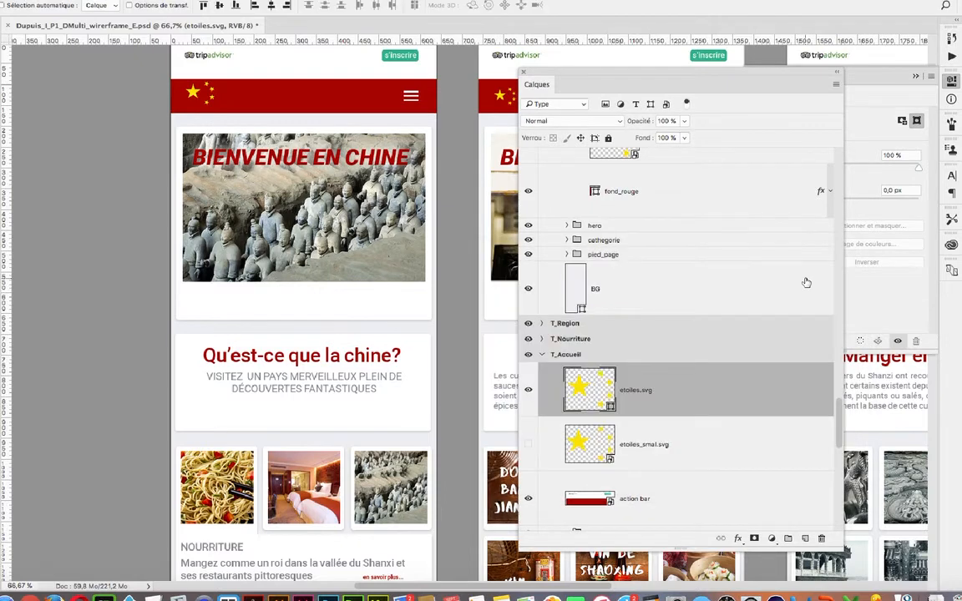
{"action": "key", "text": "super"}
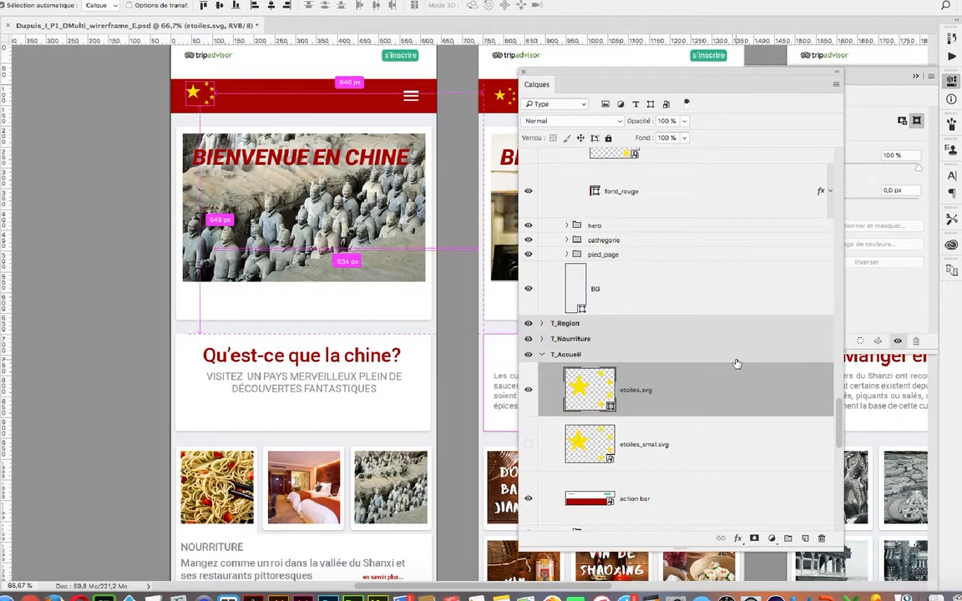
{"action": "key", "text": "super+s"}
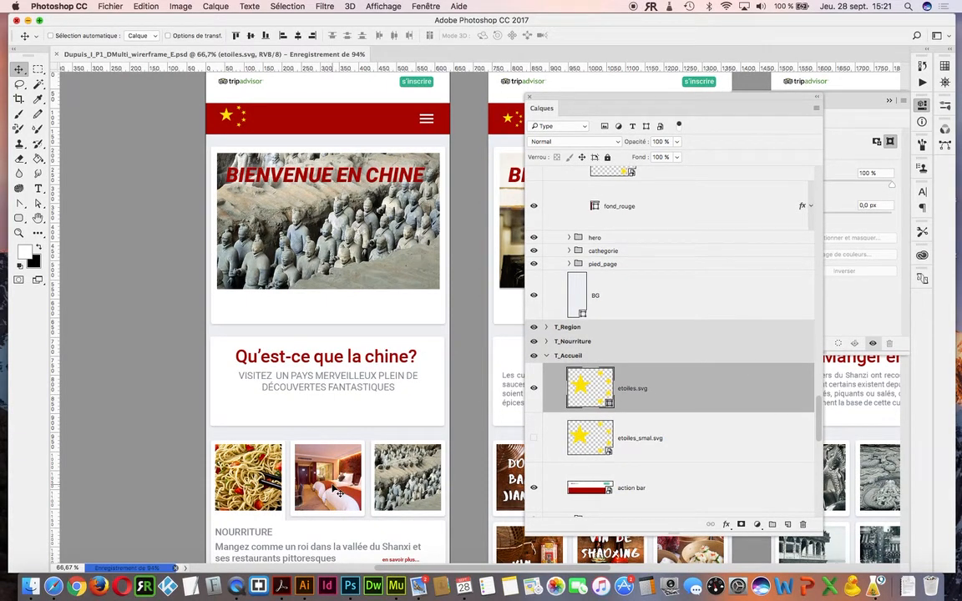
Step: Switch to Finder and open the assets folder's etoiles.svg in Adobe Illustrator CC 2017, leaving its colour profile unmodified
{"action": "left_click", "coordinate": [30, 587]}
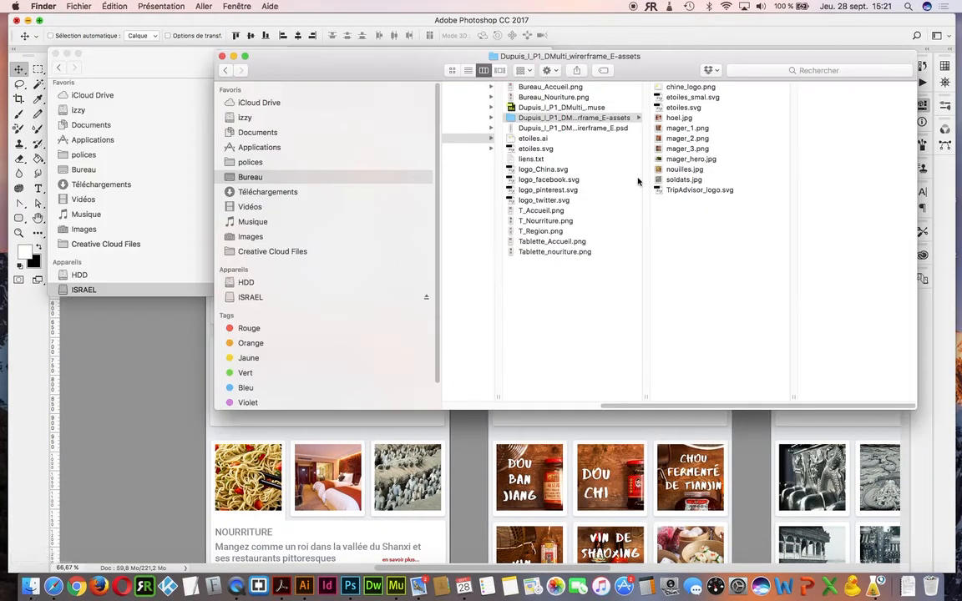
{"action": "left_click", "coordinate": [693, 108]}
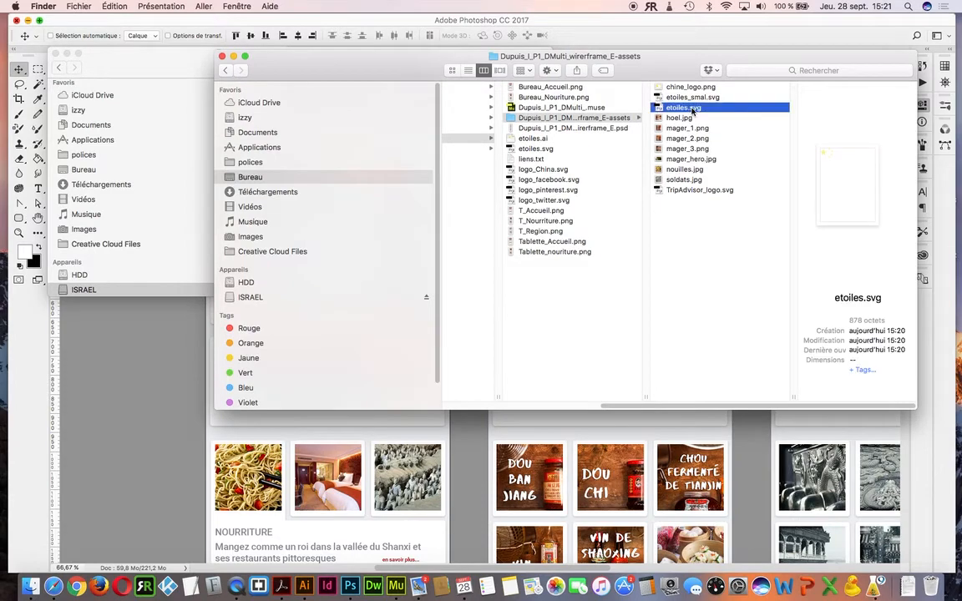
{"action": "right_click", "coordinate": [694, 109]}
{"action": "mouse_move", "coordinate": [717, 125]}
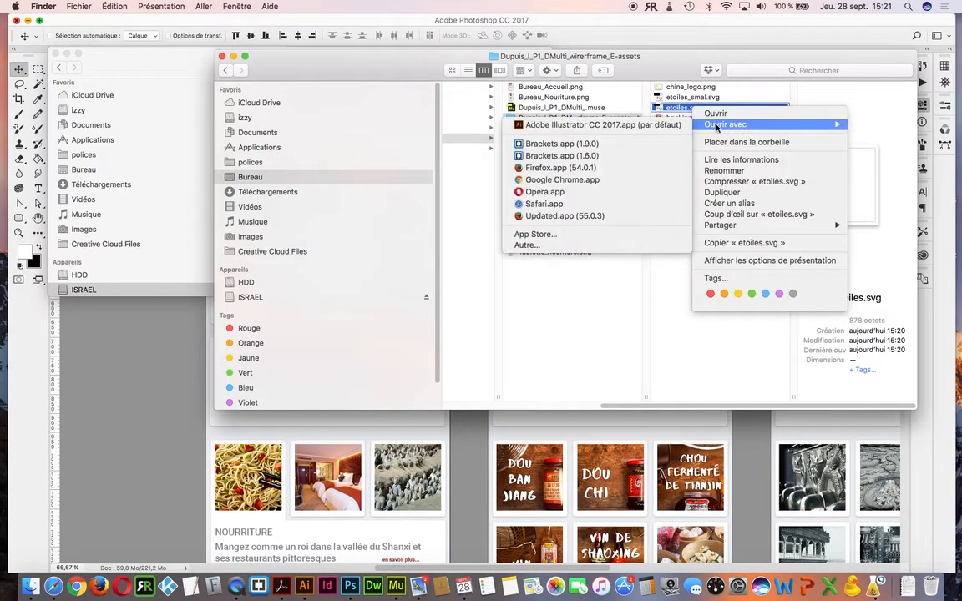
{"action": "left_click", "coordinate": [585, 117]}
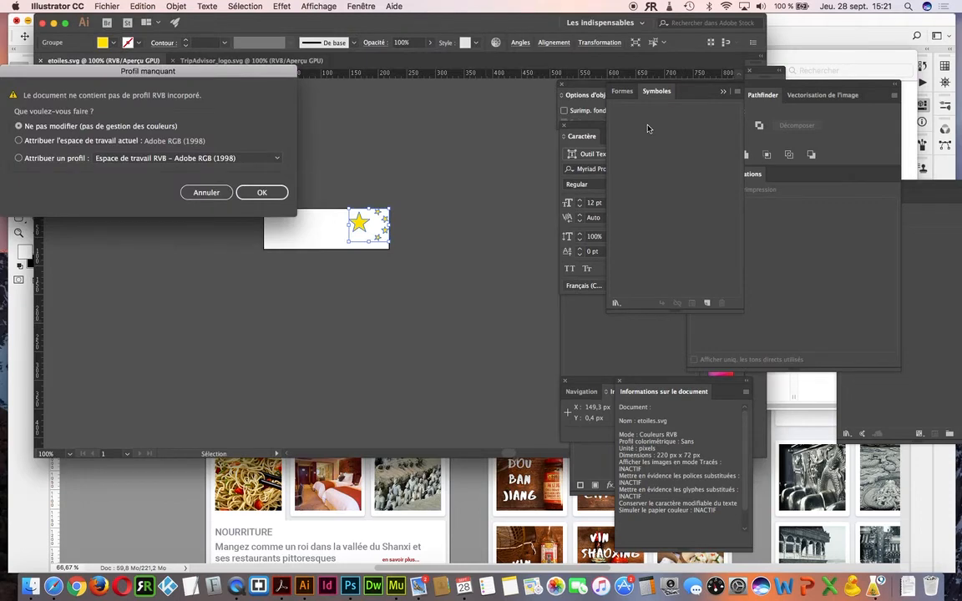
{"action": "left_click", "coordinate": [261, 192]}
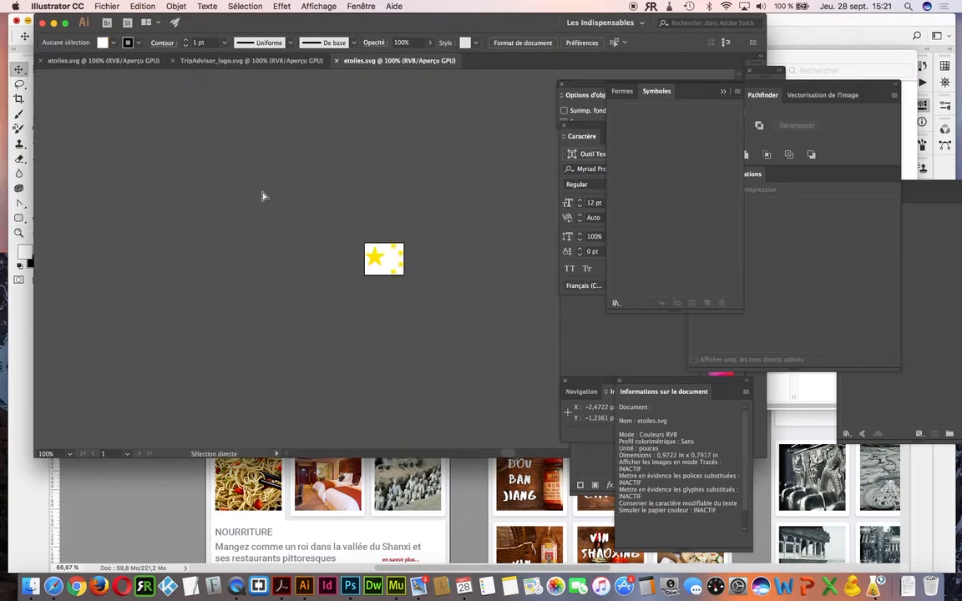
{"action": "scroll", "coordinate": [386, 266], "scroll_direction": "up", "scroll_amount": 4}
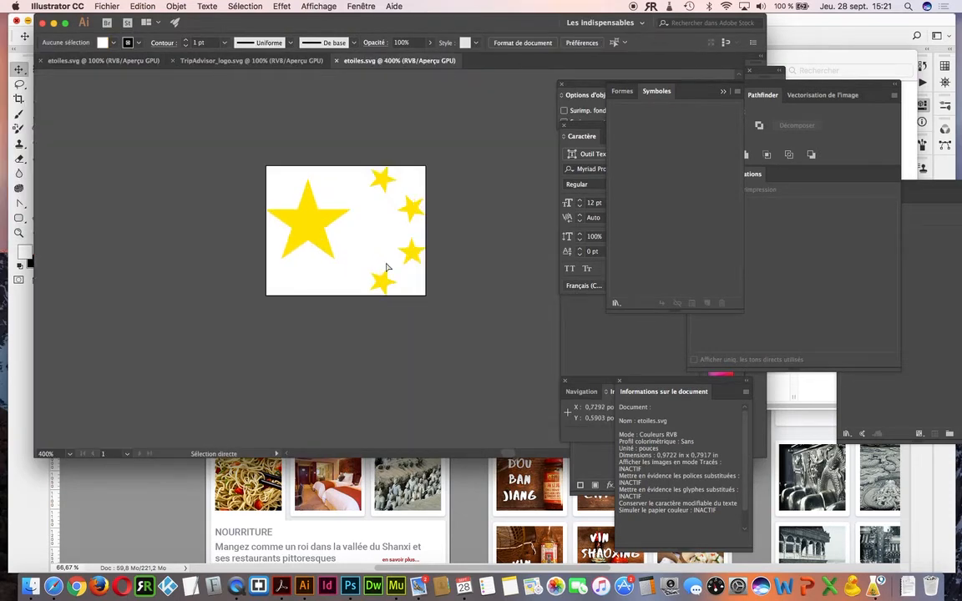
Step: Inspect the exported stars in outline view and select the large star's path with Direct Selection in the normal preview
{"action": "key", "text": "super+y"}
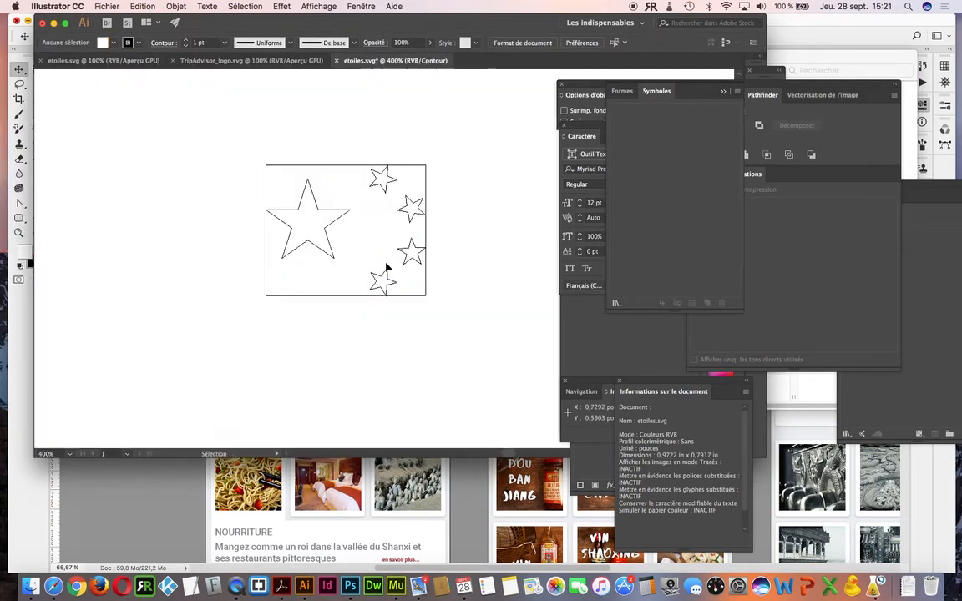
{"action": "key", "text": "super+y"}
{"action": "key", "text": "a"}
{"action": "left_click", "coordinate": [331, 253]}
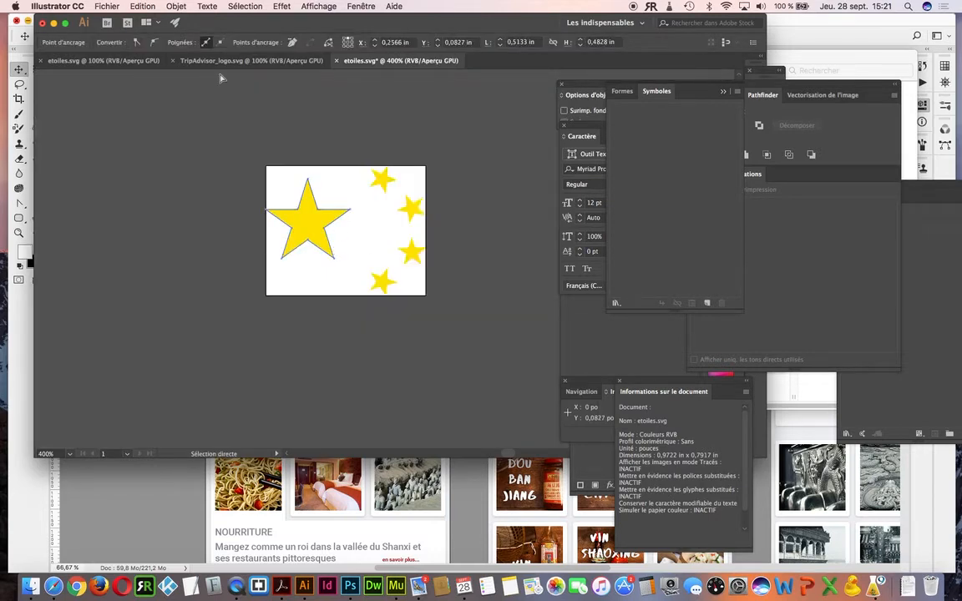
Step: Bring up TripAdvisor_logo.svg, select all of the logo's vector paths with Direct Selection, and copy them
{"action": "left_click", "coordinate": [96, 61]}
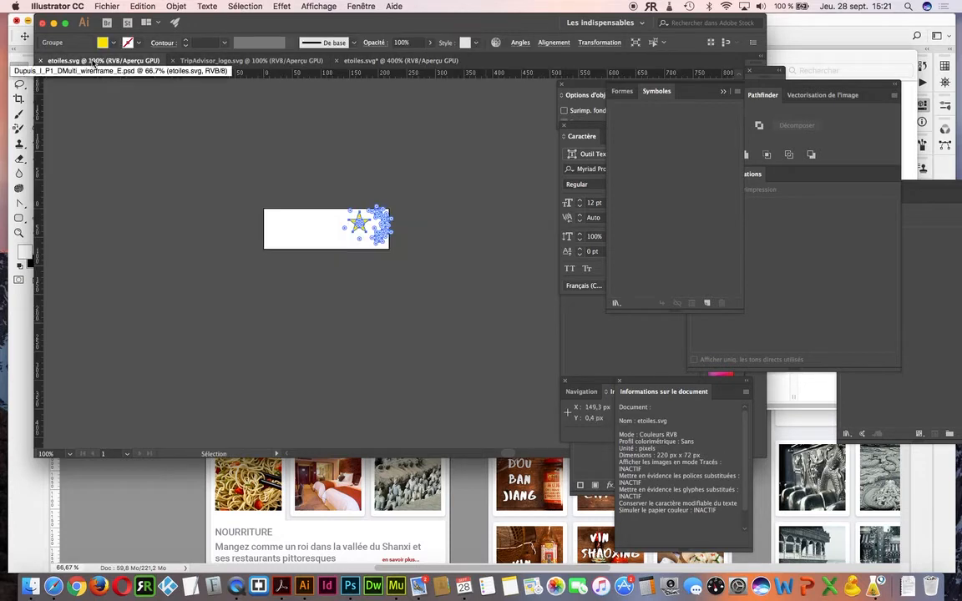
{"action": "left_click", "coordinate": [231, 62]}
{"action": "left_click", "coordinate": [393, 202]}
{"action": "key", "text": "z"}
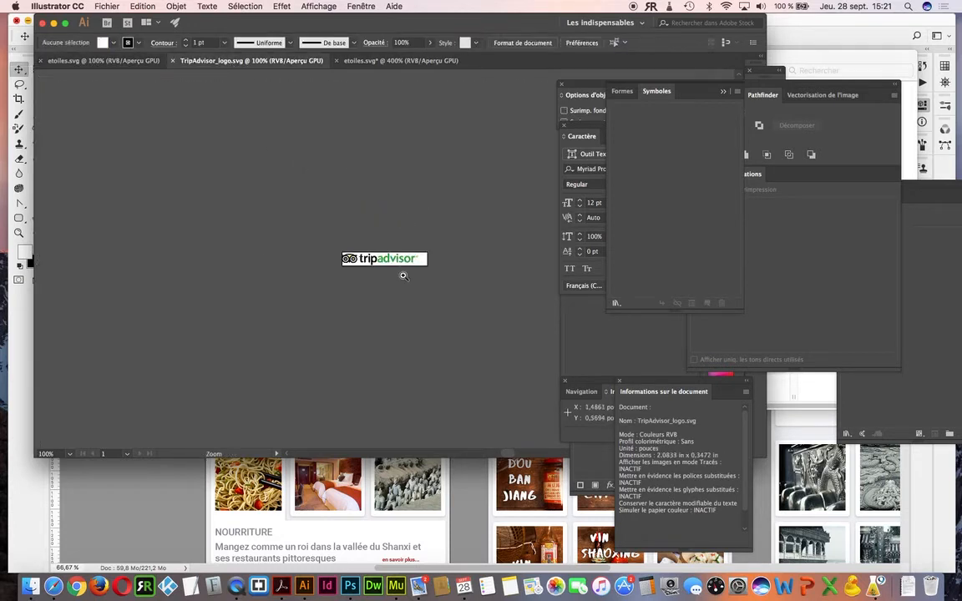
{"action": "left_click", "coordinate": [403, 275]}
{"action": "left_click", "coordinate": [399, 257]}
{"action": "key", "text": "a"}
{"action": "left_click_drag", "start_coordinate": [118, 176], "coordinate": [433, 295]}
Step: Switch to Photoshop and paste the copied TripAdvisor logo into T_Accueil as a shape layer (Calque de la forme)
{"action": "key", "text": "super+Tab"}
{"action": "key", "text": "super+Tab"}
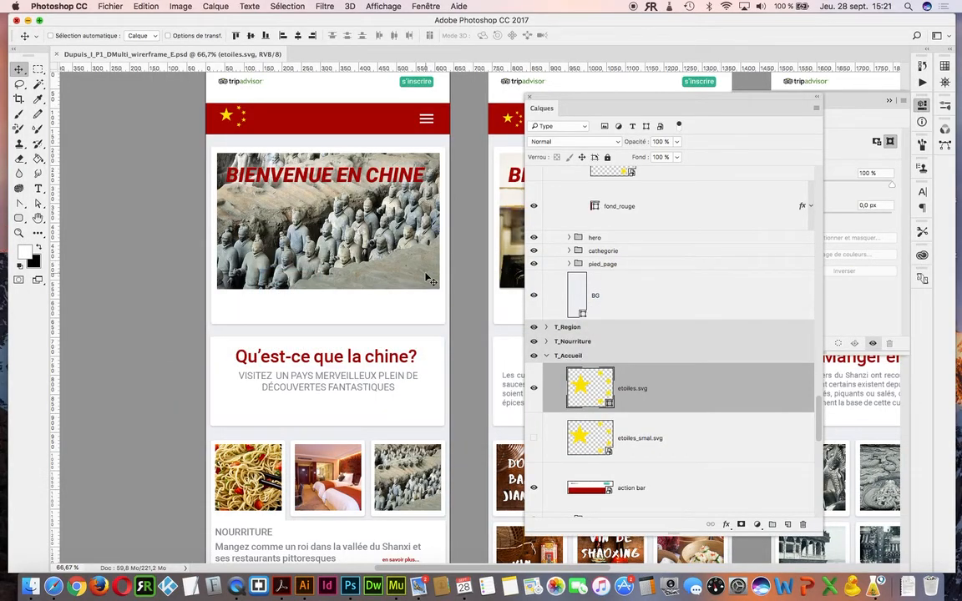
{"action": "key", "text": "super+v"}
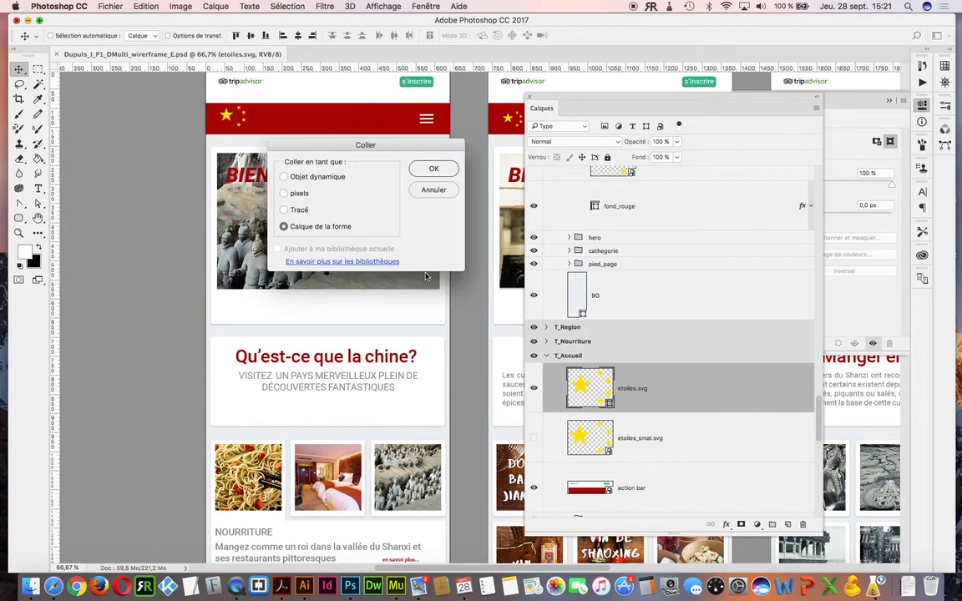
{"action": "left_click", "coordinate": [433, 169]}
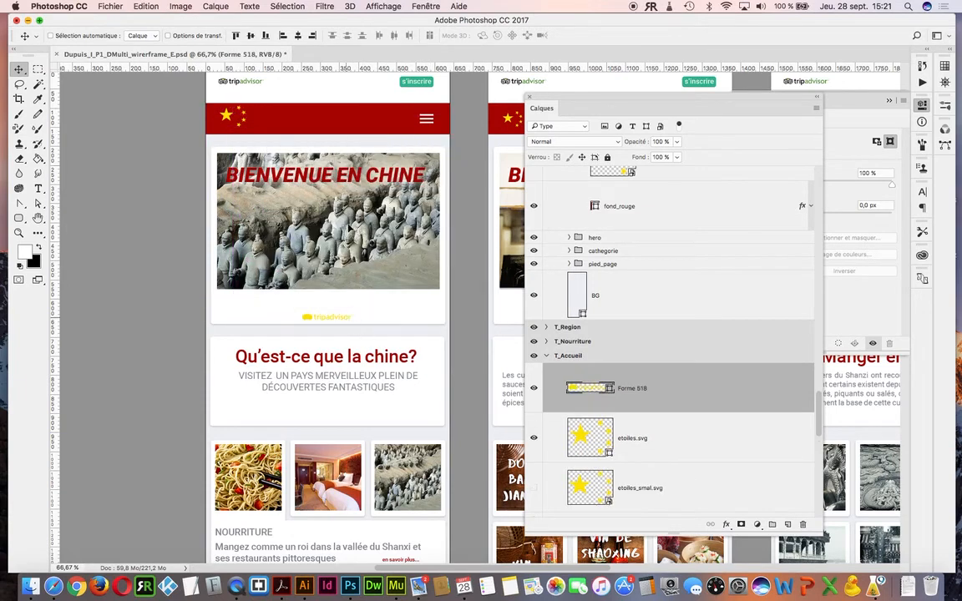
Step: Try the pasted TripAdvisor logo shape on the red header of T_Accueil, and delete its layer
{"action": "left_click_drag", "start_coordinate": [346, 317], "coordinate": [314, 124]}
{"action": "left_click", "coordinate": [313, 123], "text": "super"}
{"action": "left_click", "coordinate": [313, 123], "text": "super"}
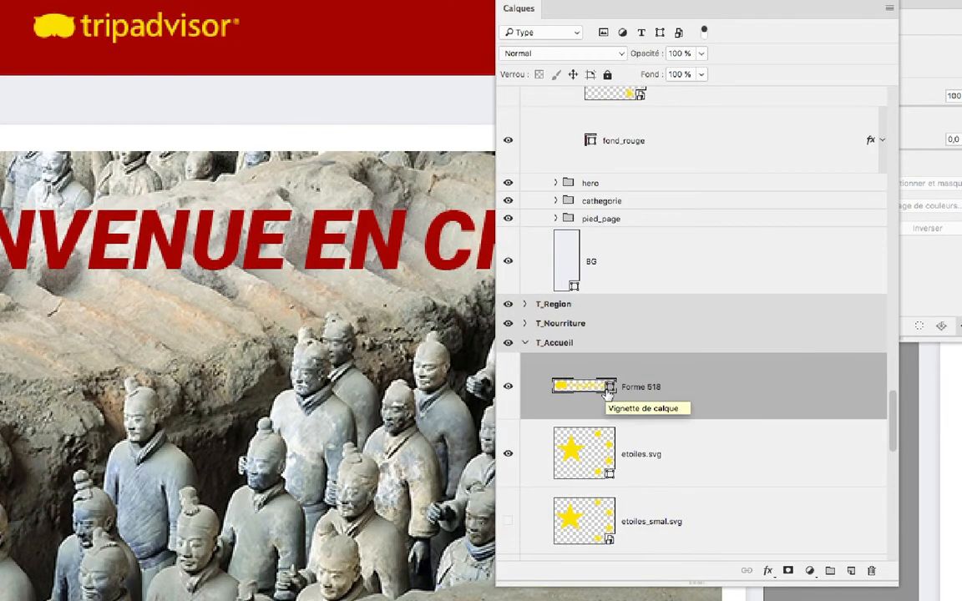
{"action": "key", "text": "Delete"}
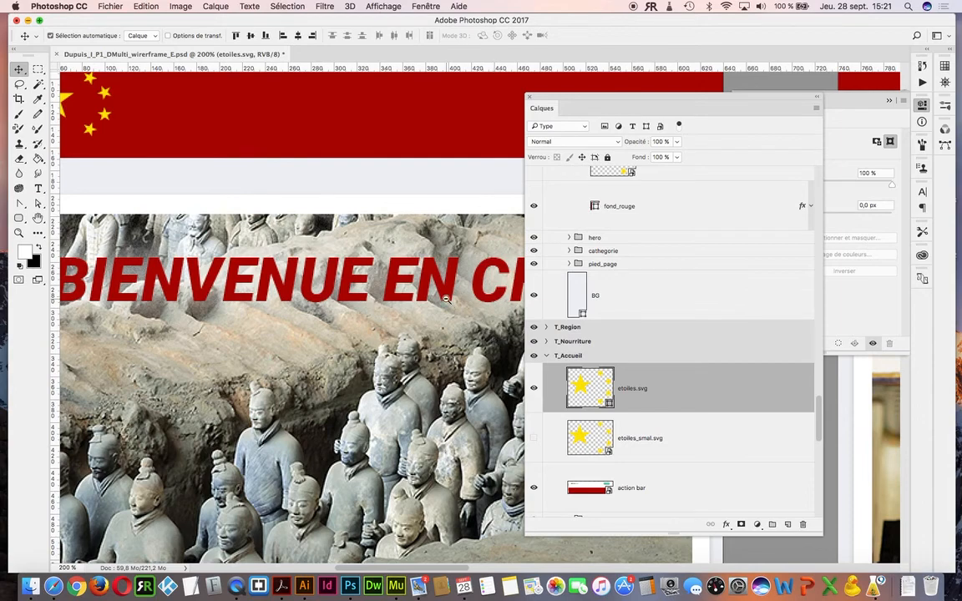
Step: Locate the original TripAdvisor logo in the white bar above the red header of T_Accueil
{"action": "key", "text": "super+minus"}
{"action": "key", "text": "super+minus"}
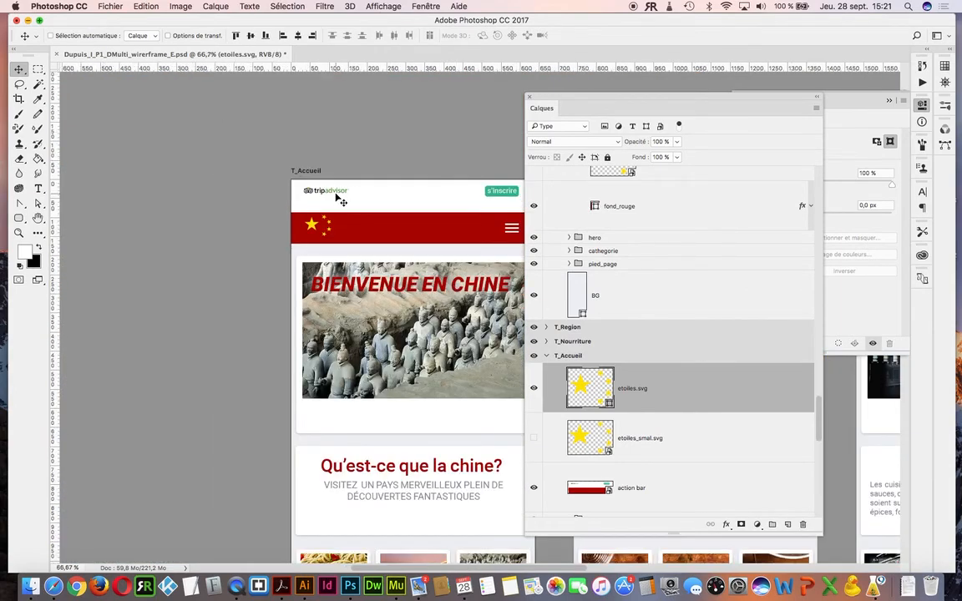
{"action": "right_click", "coordinate": [337, 181]}
{"action": "left_click", "coordinate": [318, 175]}
{"action": "left_click_drag", "start_coordinate": [377, 245], "coordinate": [207, 204]}
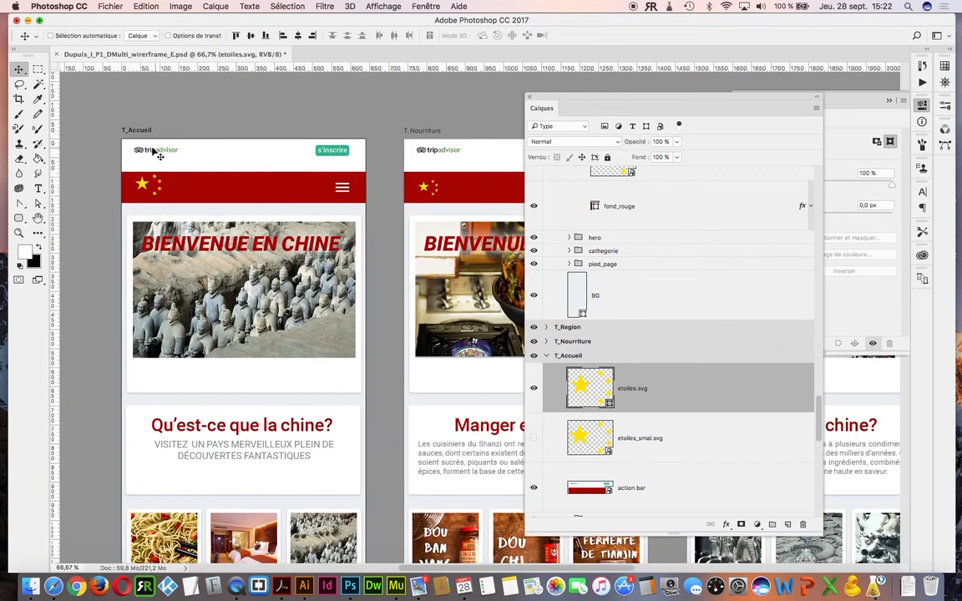